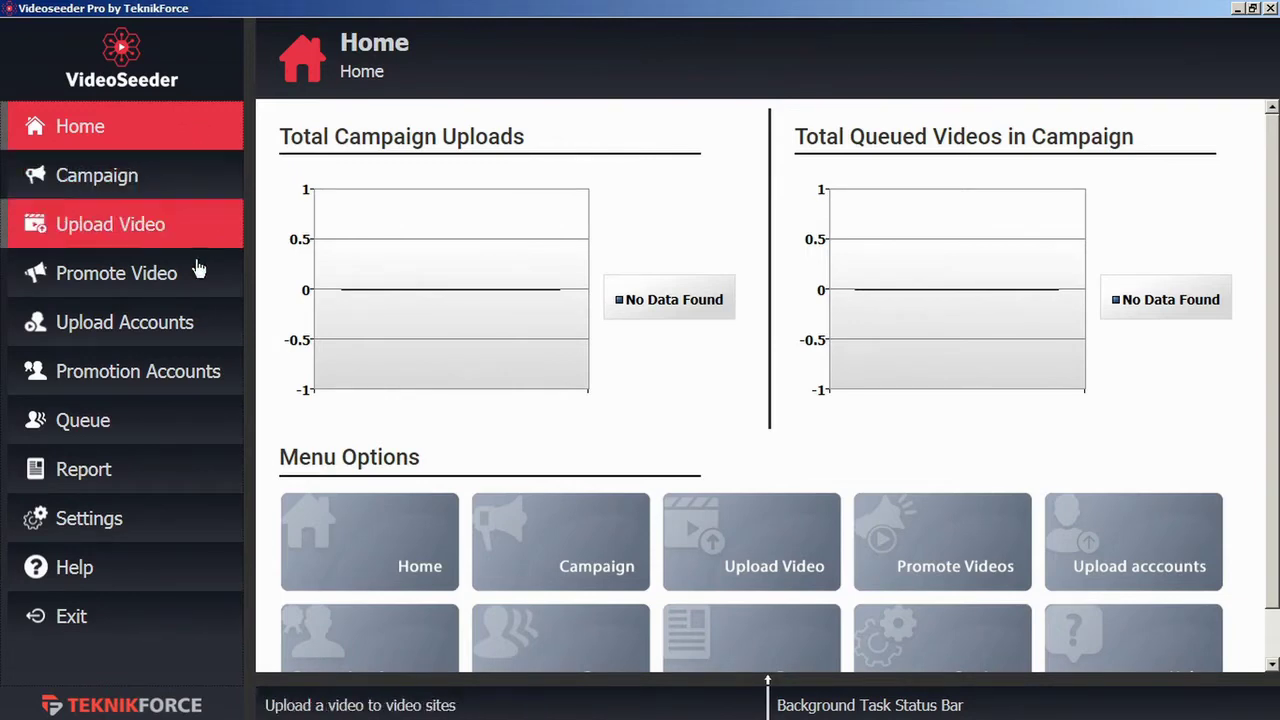
Step: Add a YouTube upload account by signing in with the Google account and allowing Videoseeder access
left_click(189, 337)
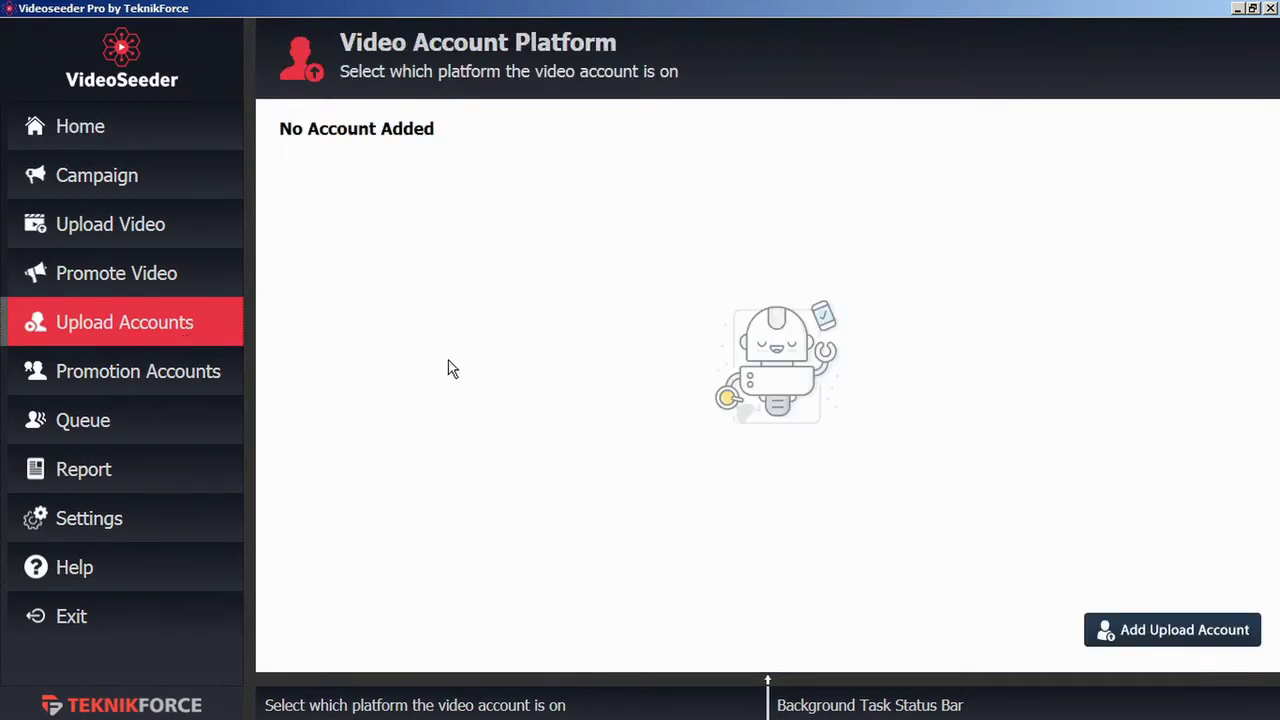
left_click(1175, 641)
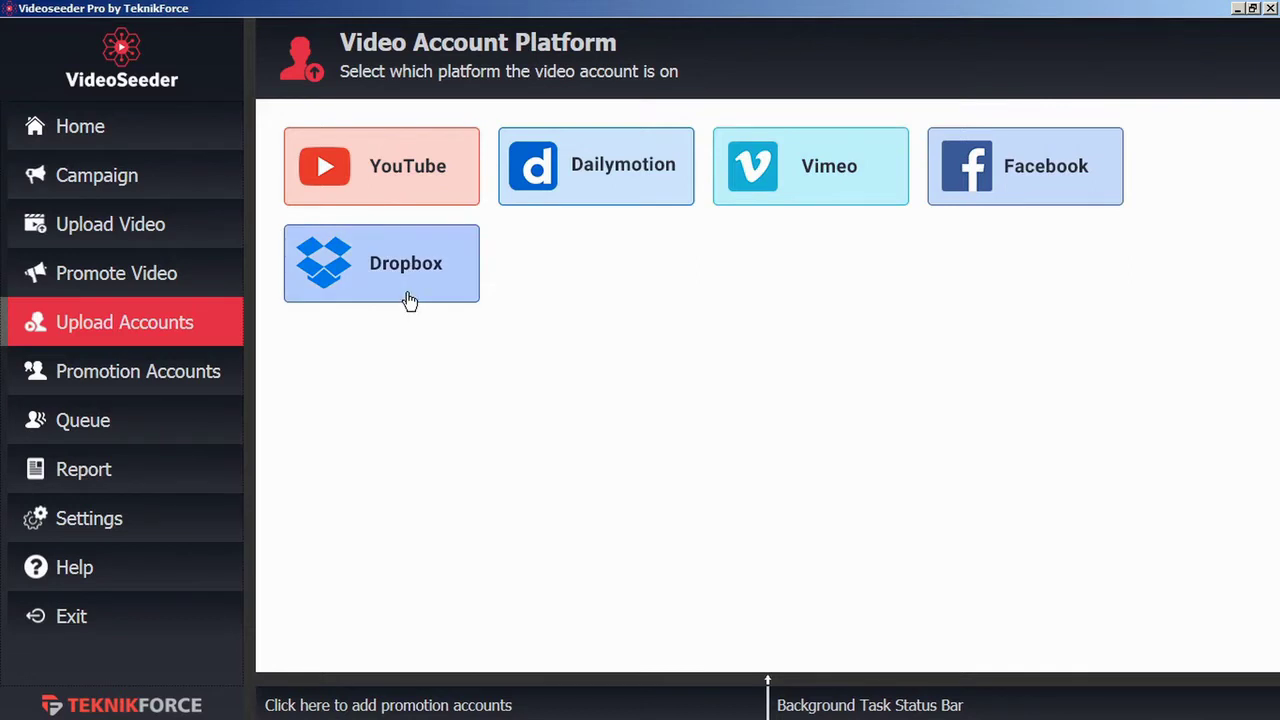
left_click(401, 186)
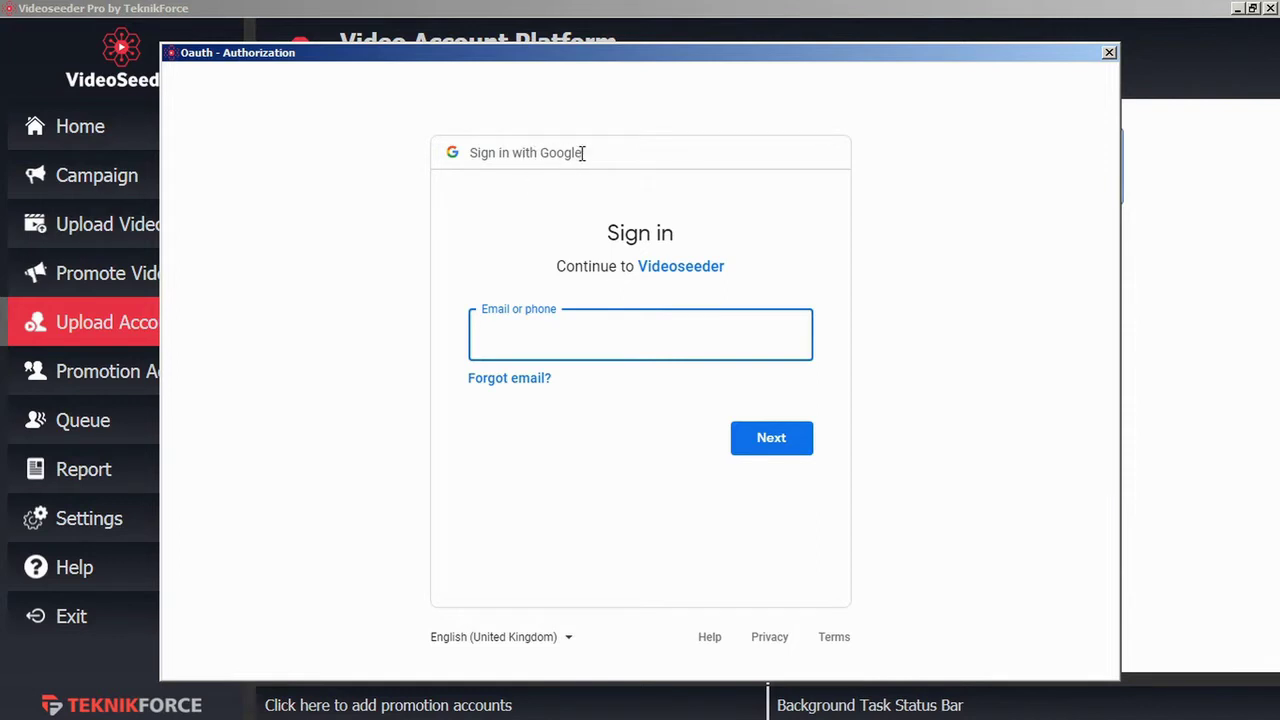
type("@gmail.com")
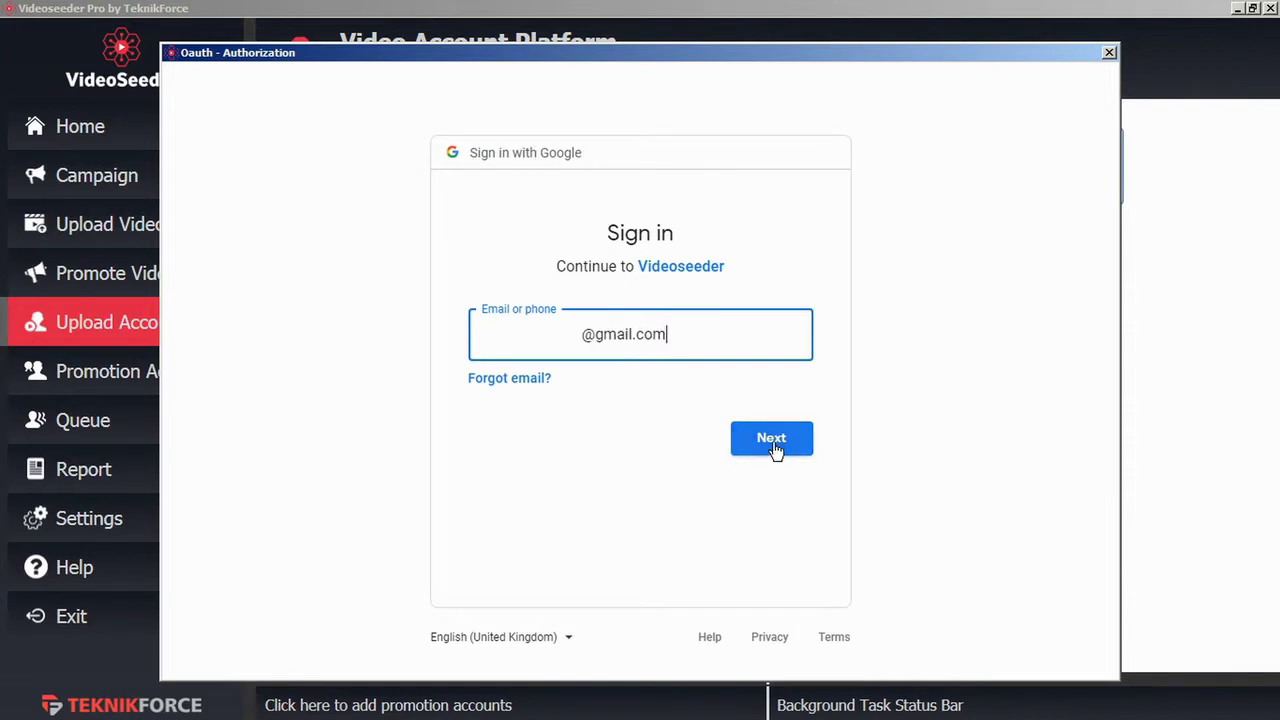
left_click(775, 449)
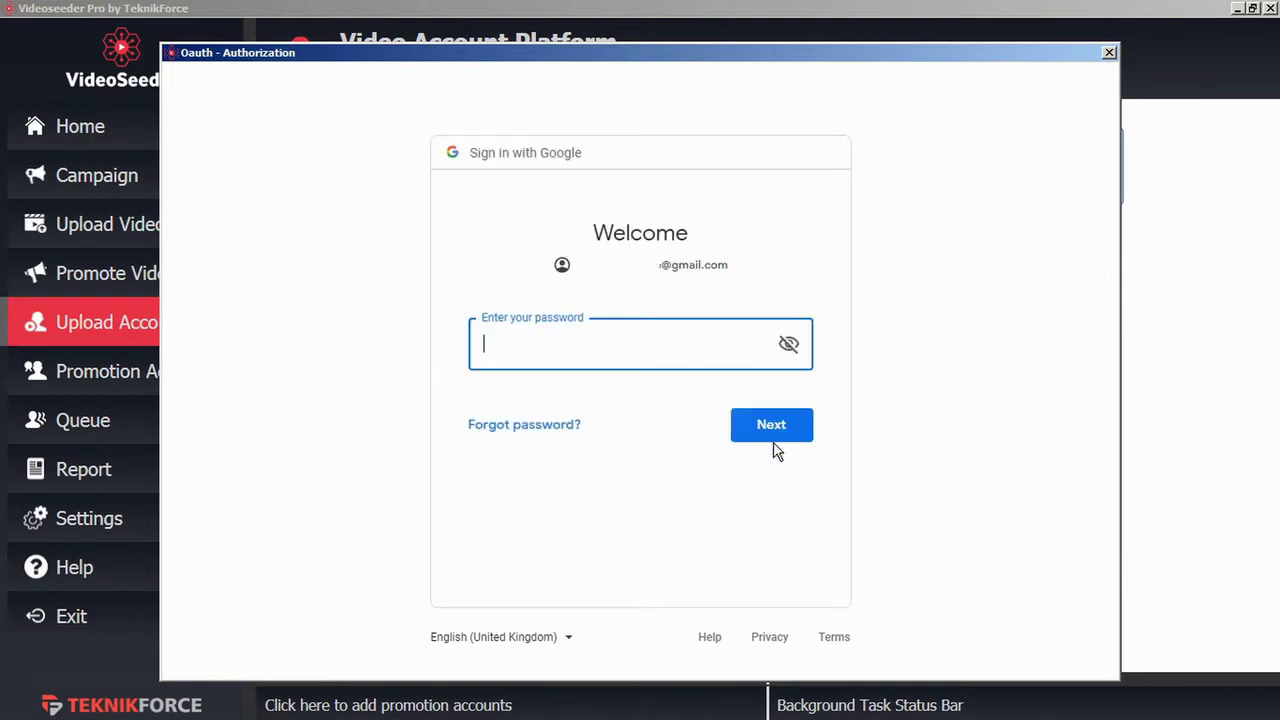
key("ctrl+v")
left_click(757, 426)
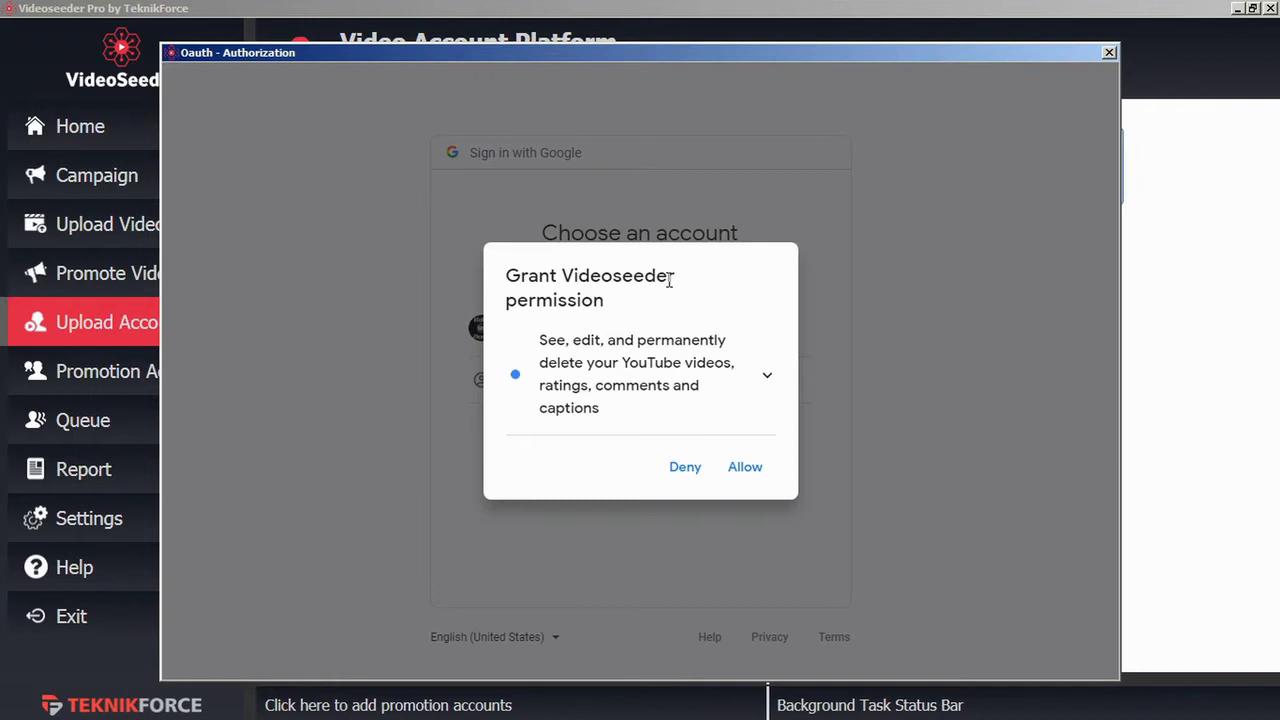
left_click(747, 466)
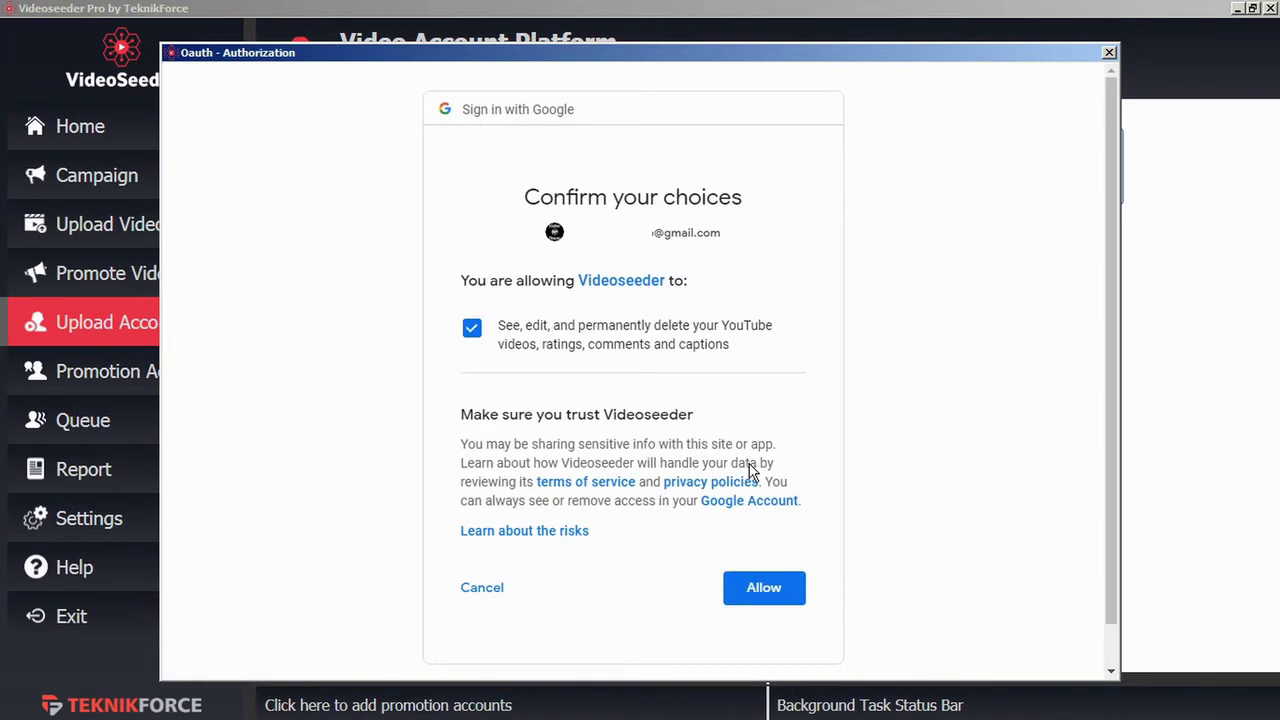
left_click(777, 592)
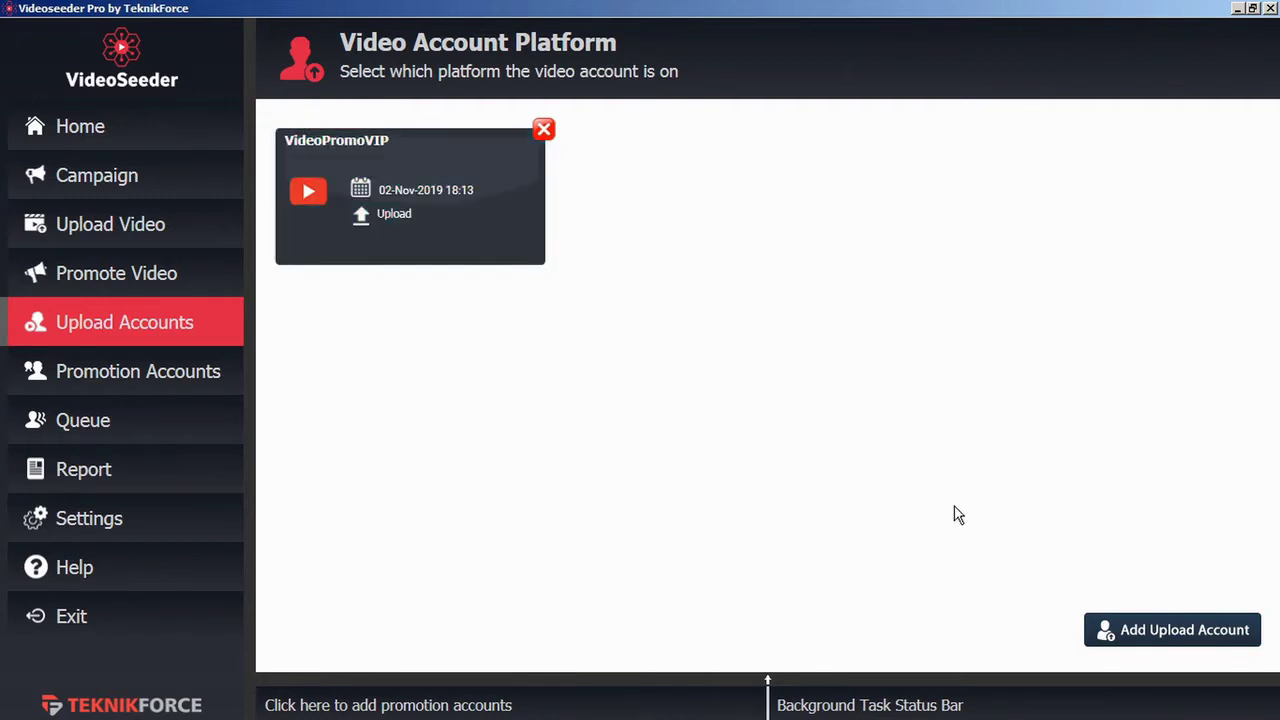
Step: On the Promotion Accounts page, start adding a new Facebook promotion account
left_click(1140, 640)
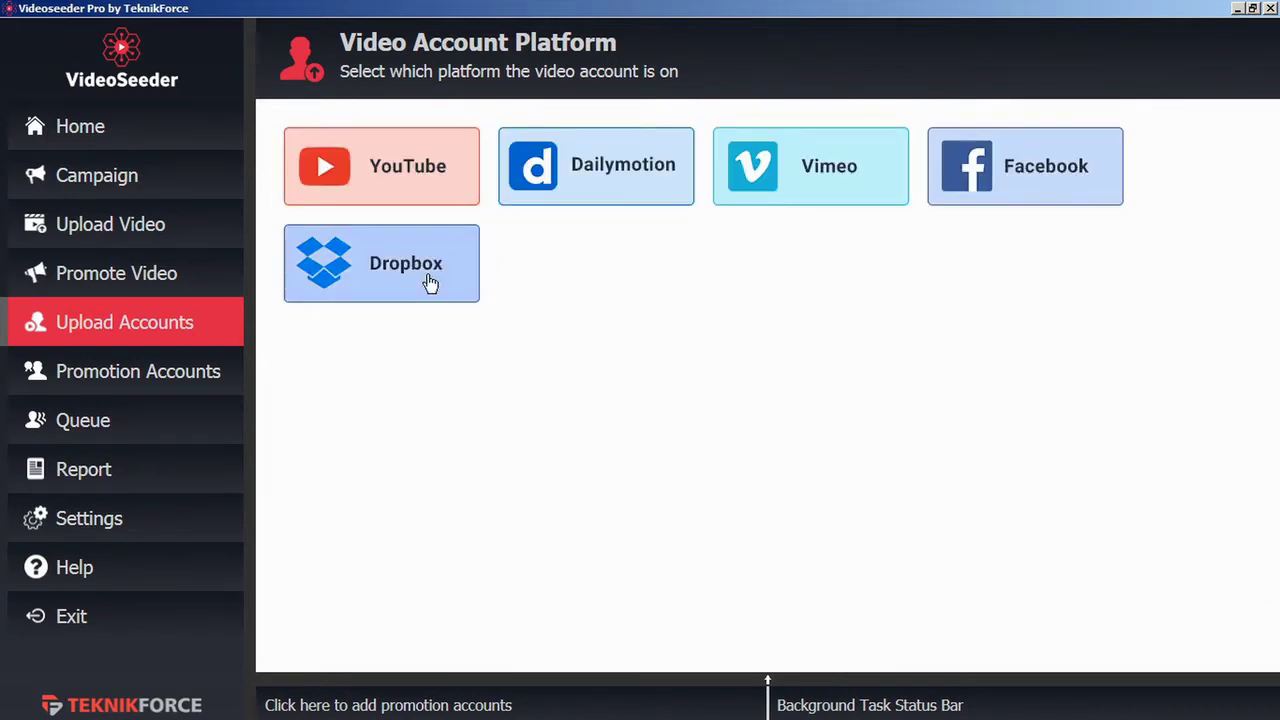
left_click(170, 378)
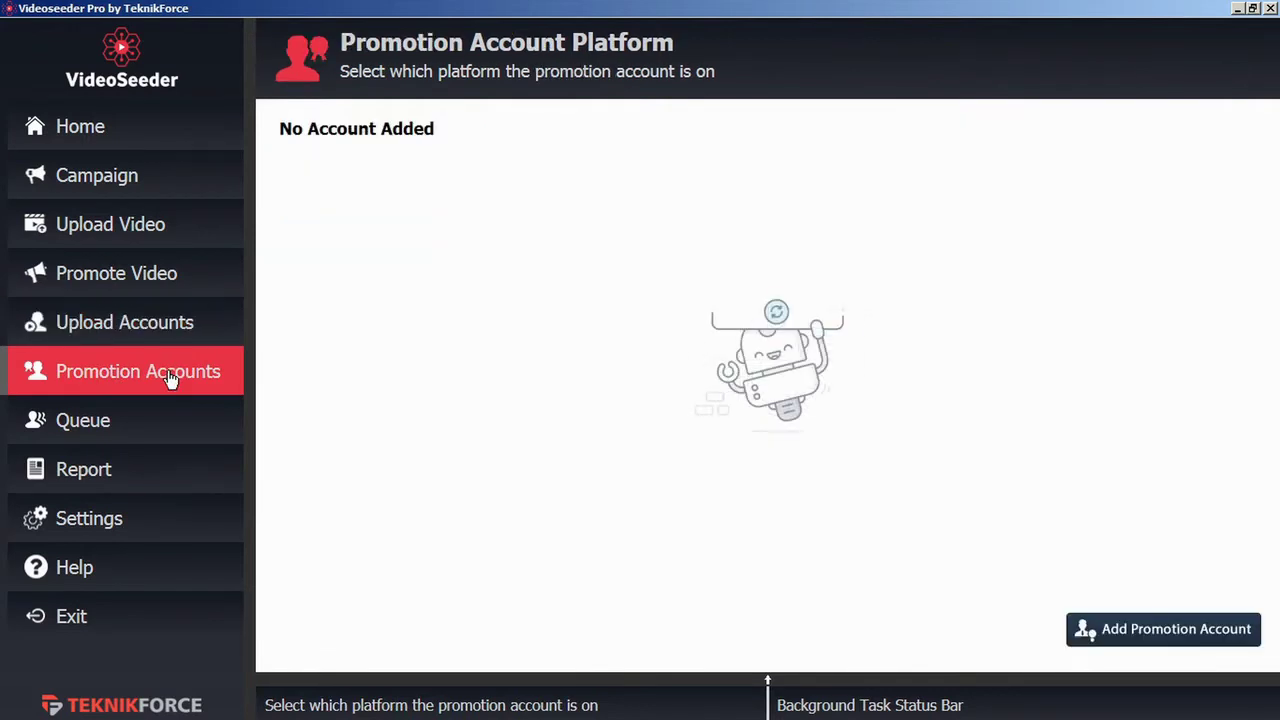
left_click(1131, 627)
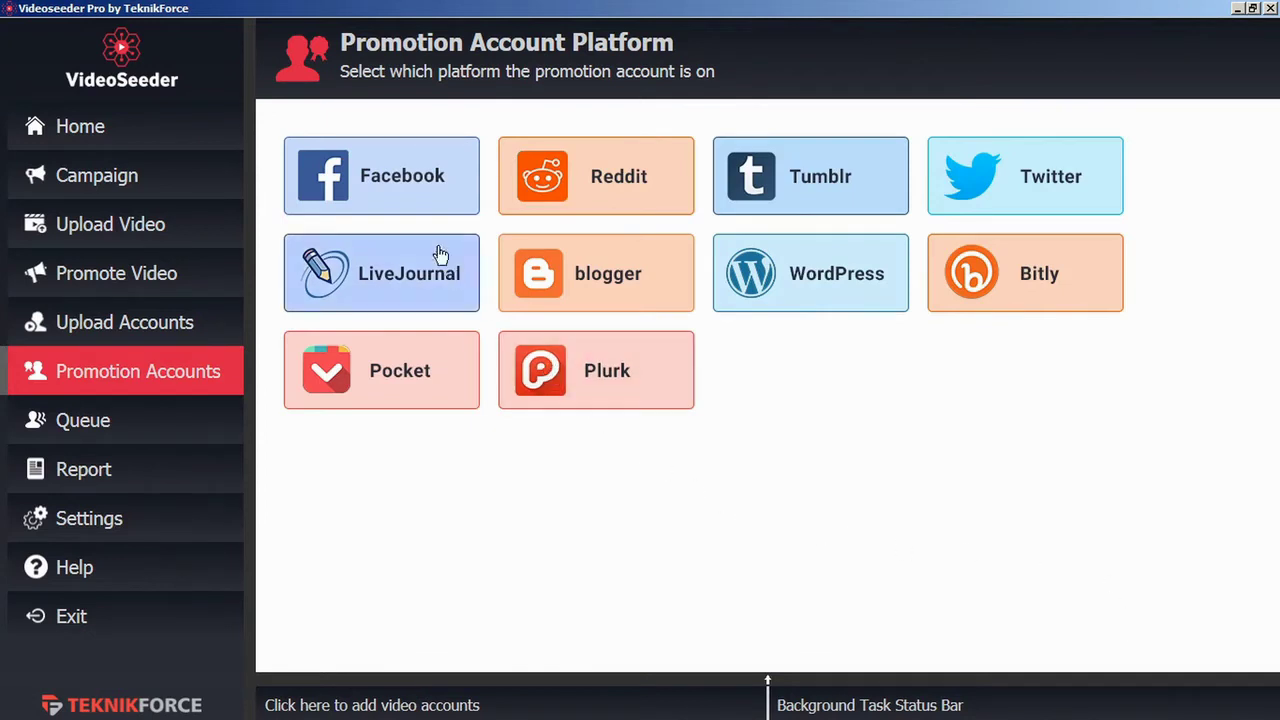
left_click(407, 181)
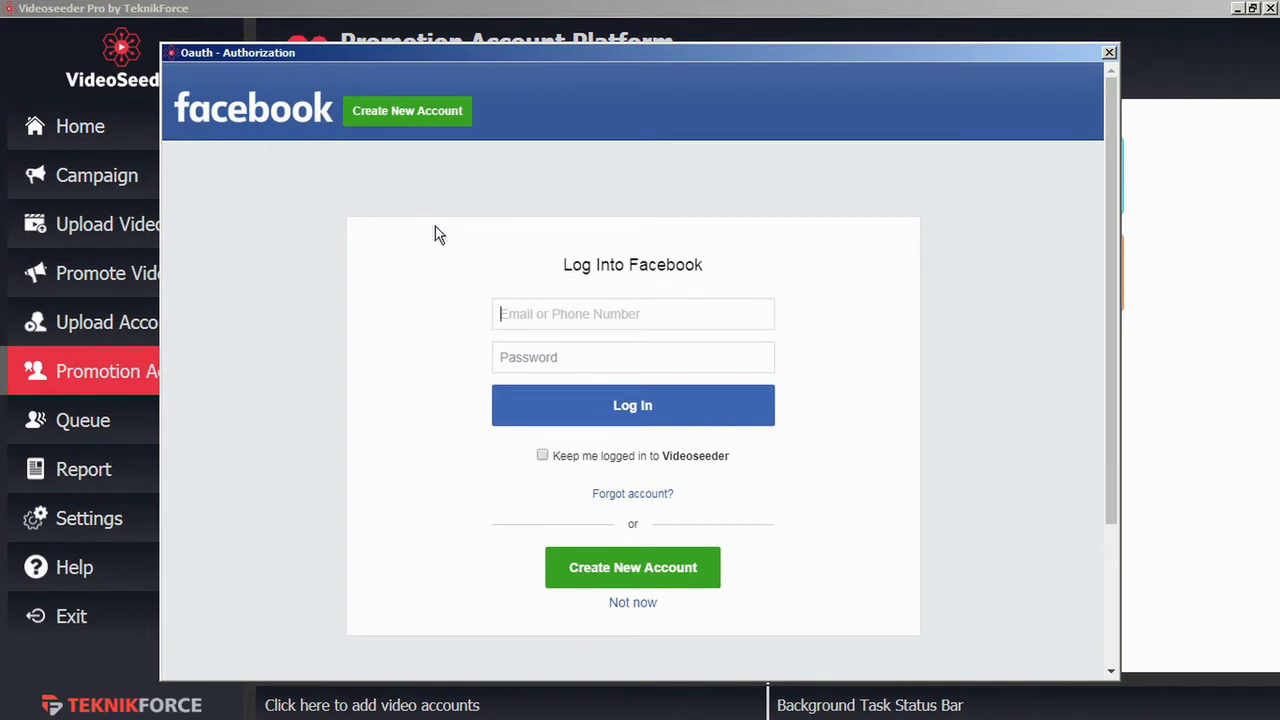
Step: Log in to Facebook with the account e-mail and password, select the Test page, and allow publishing
left_click(557, 317)
key("ctrl+v")
left_click(537, 363)
type("***")
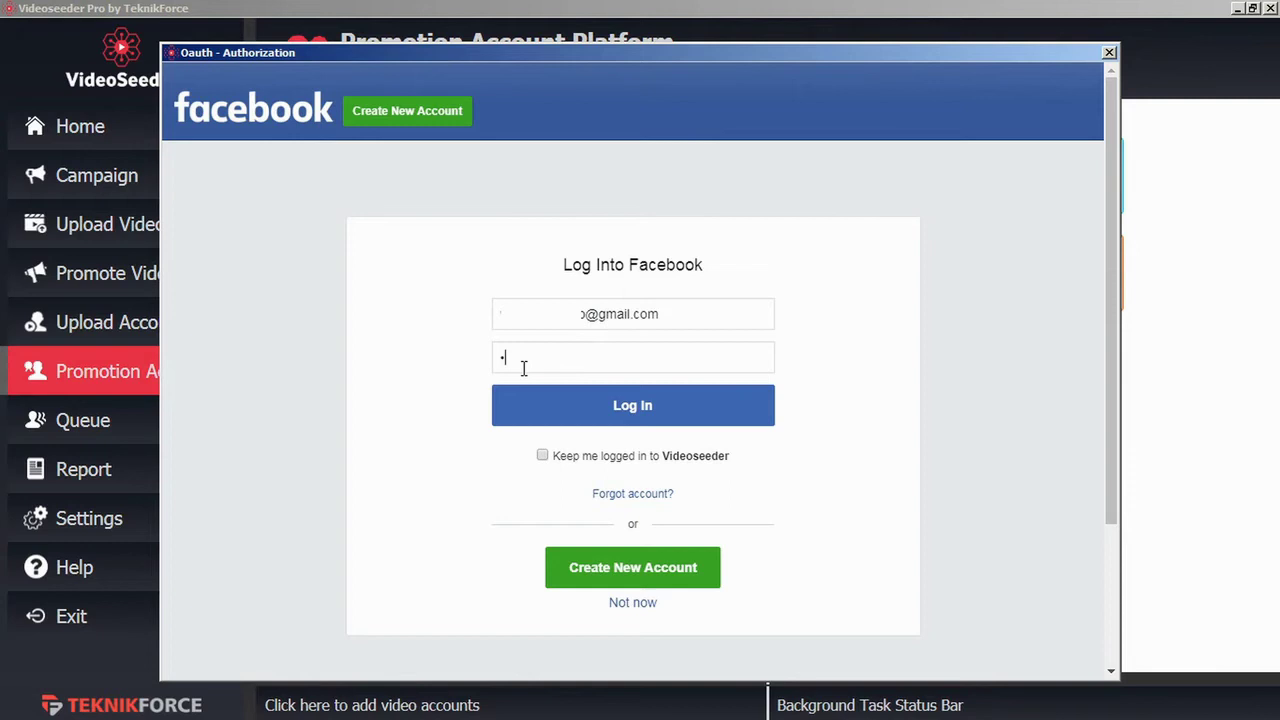
type("*******")
left_click(616, 419)
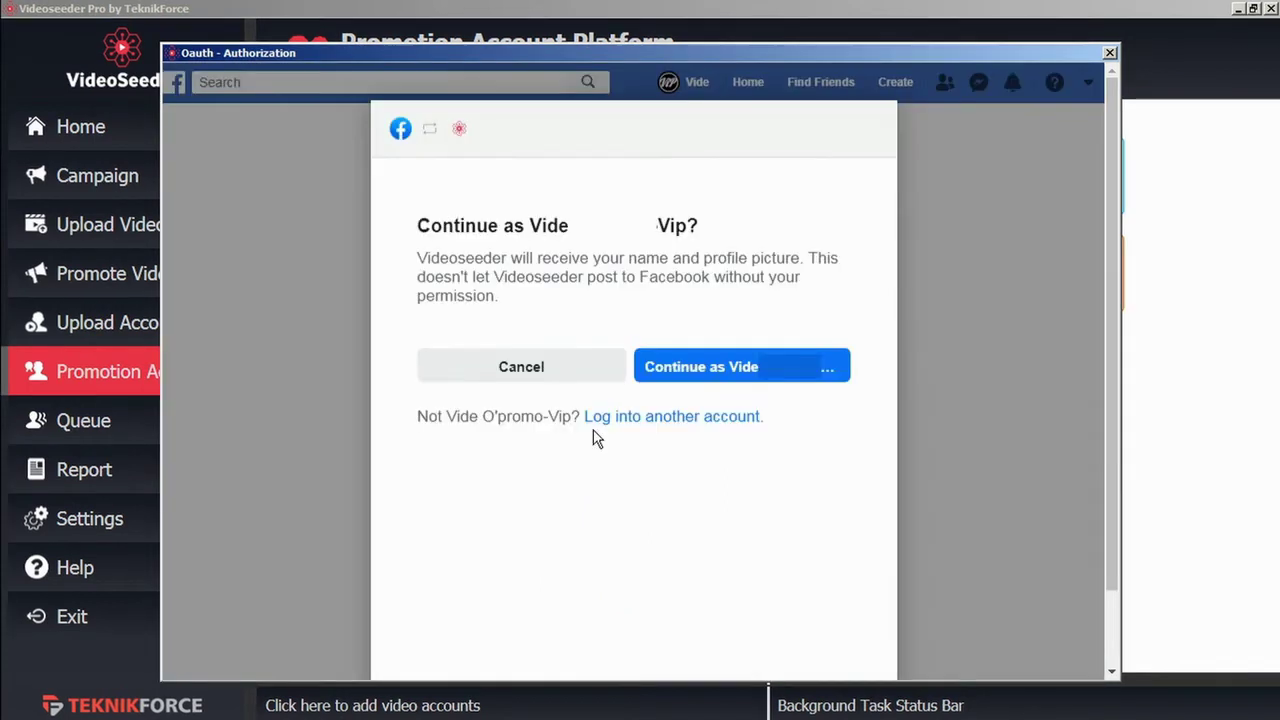
left_click(731, 367)
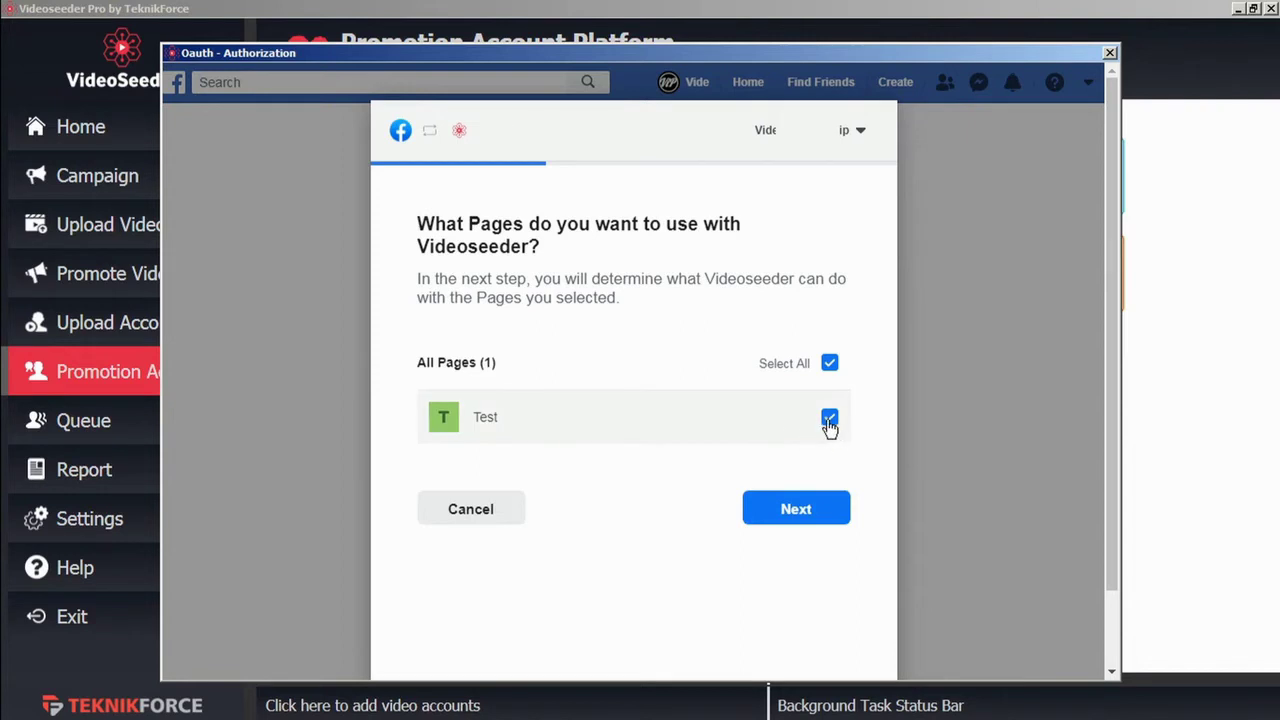
left_click(794, 518)
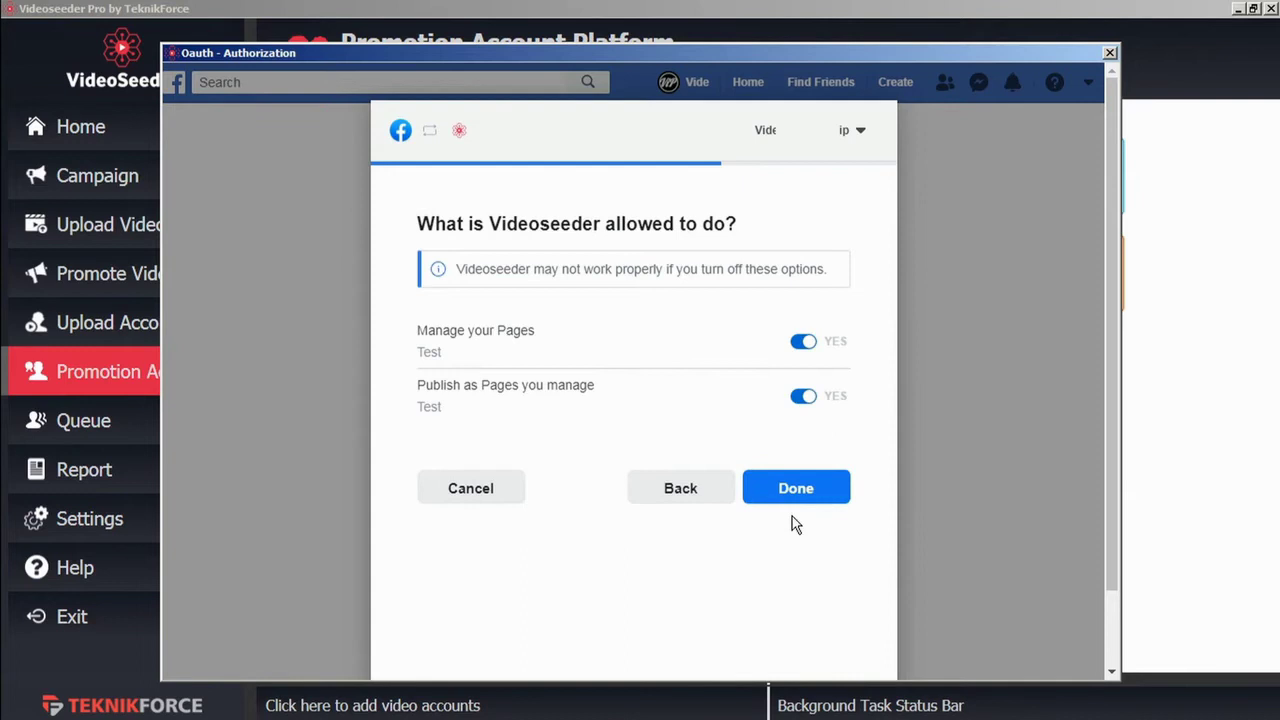
left_click(810, 497)
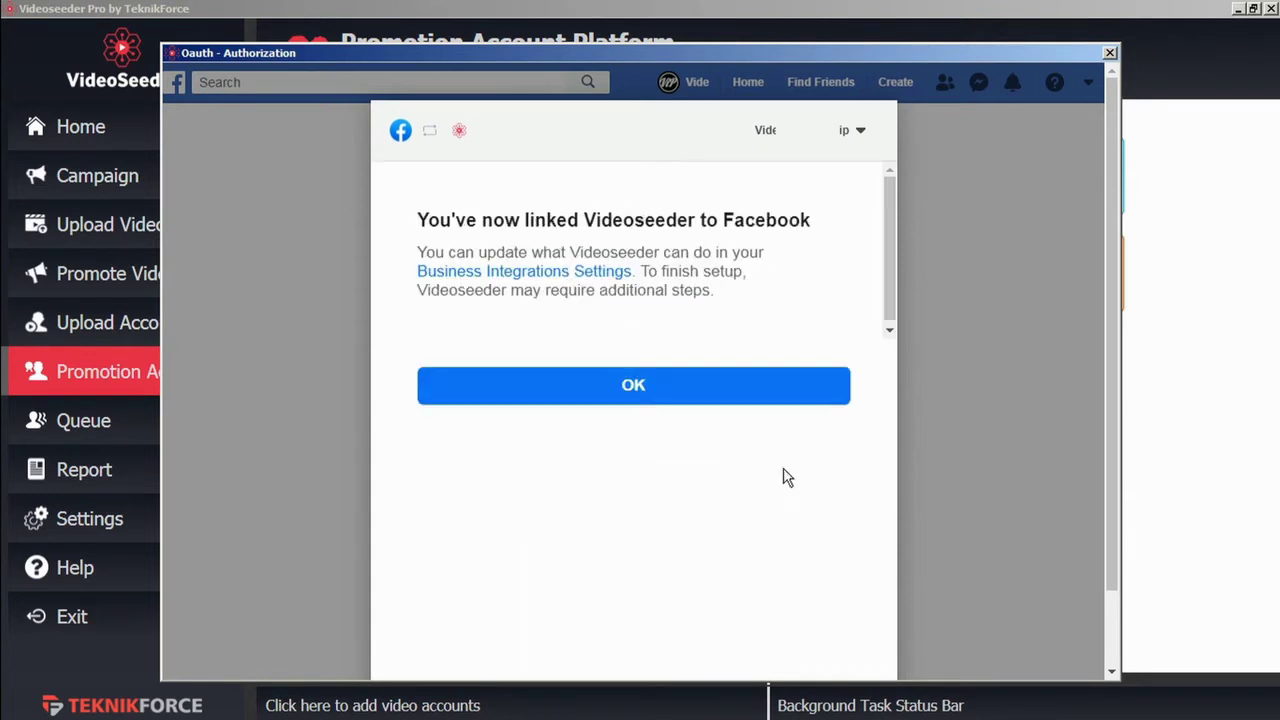
left_click(740, 400)
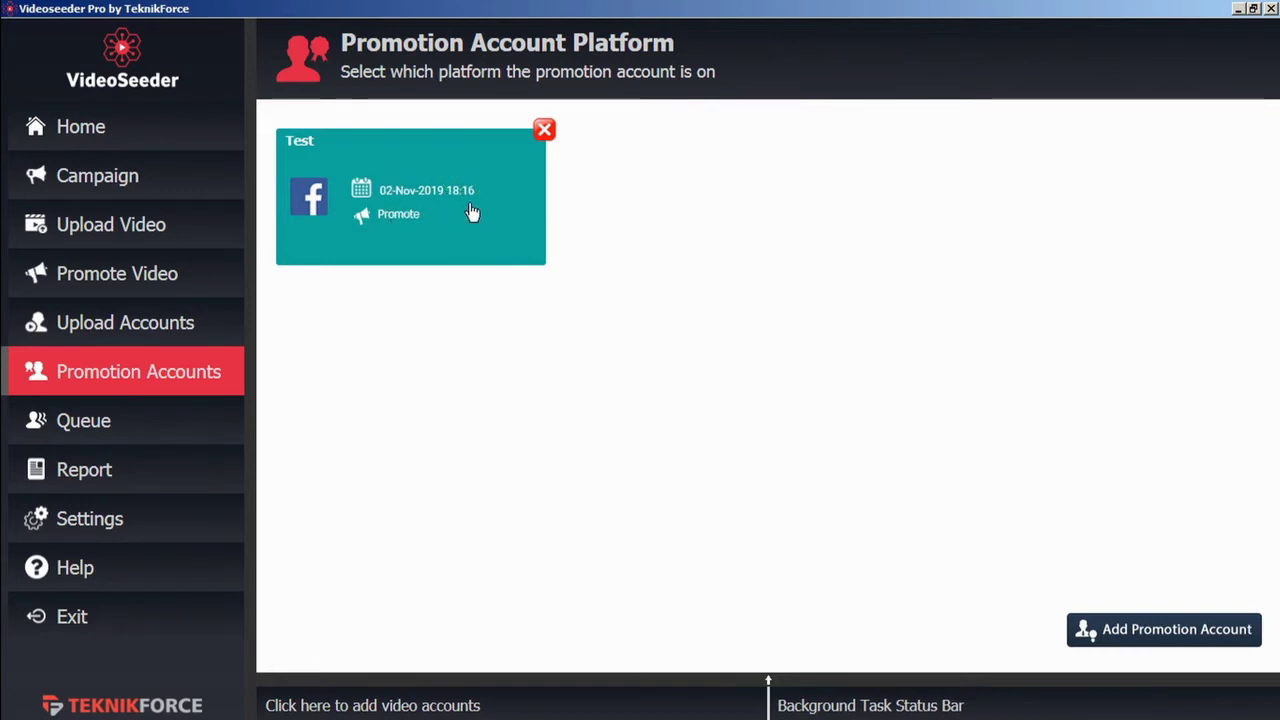
Step: Start a new campaign and enter 'demo' as its name
left_click(194, 326)
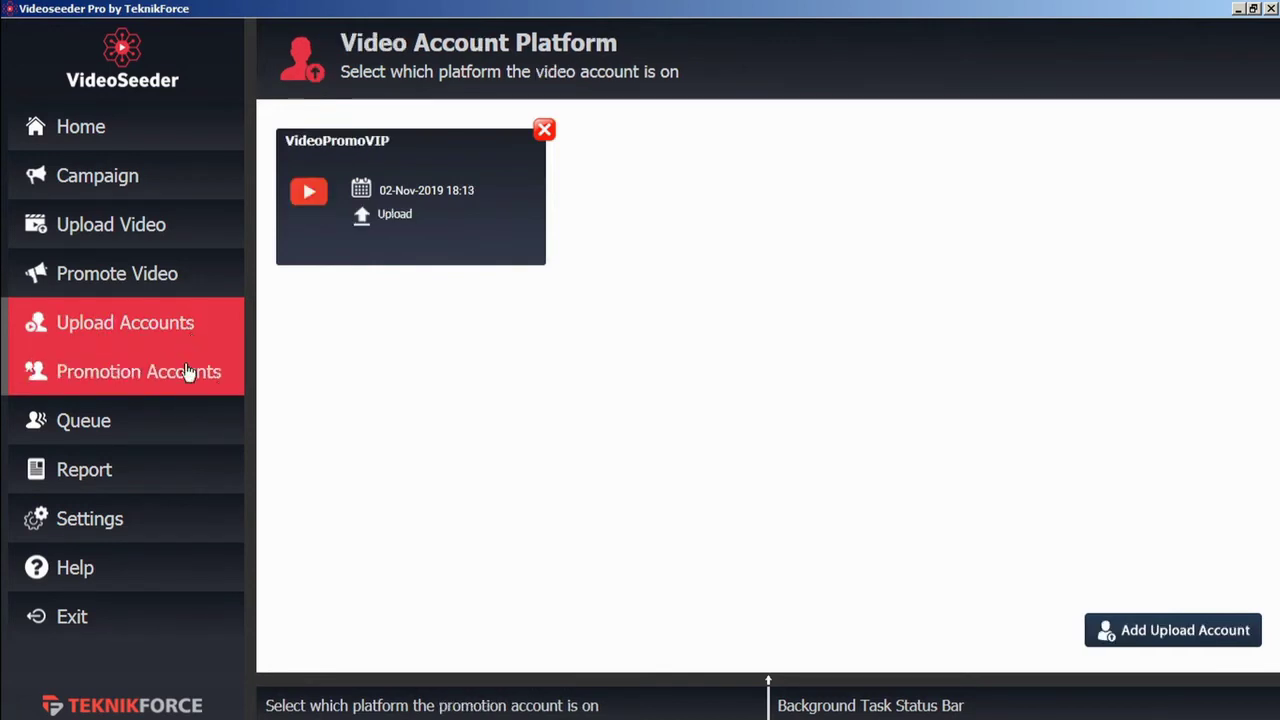
left_click(186, 373)
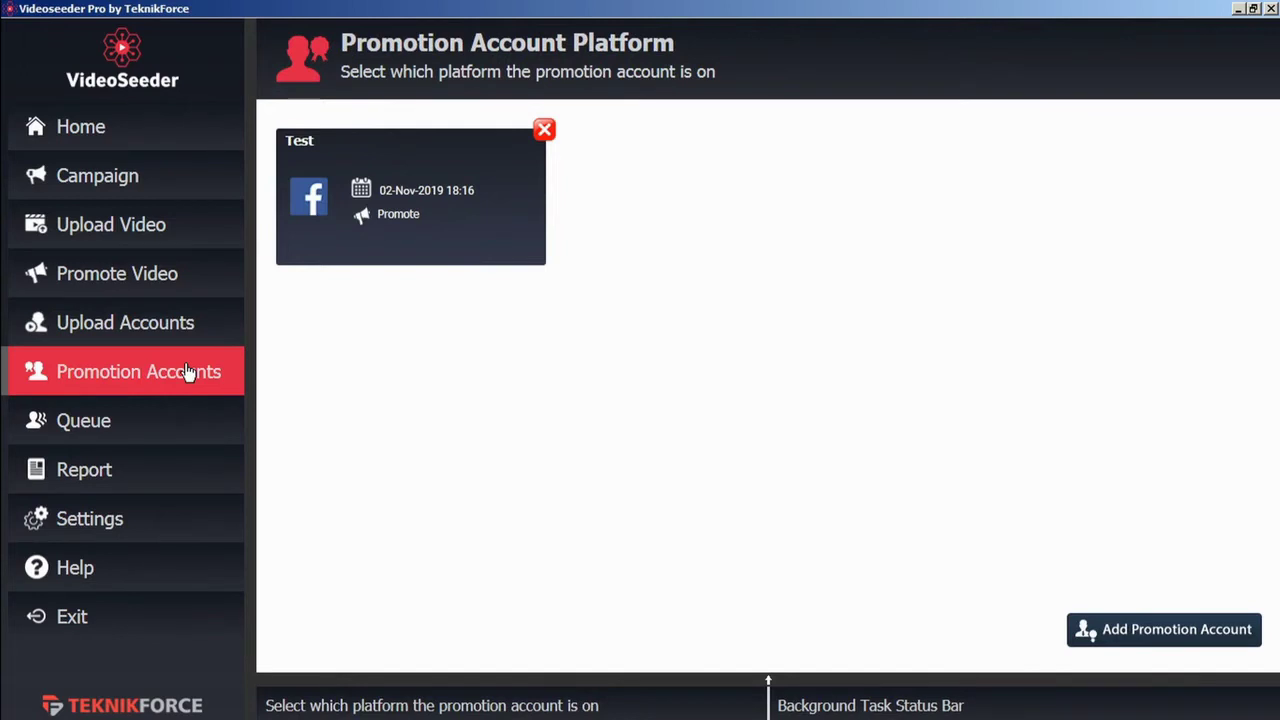
left_click(148, 187)
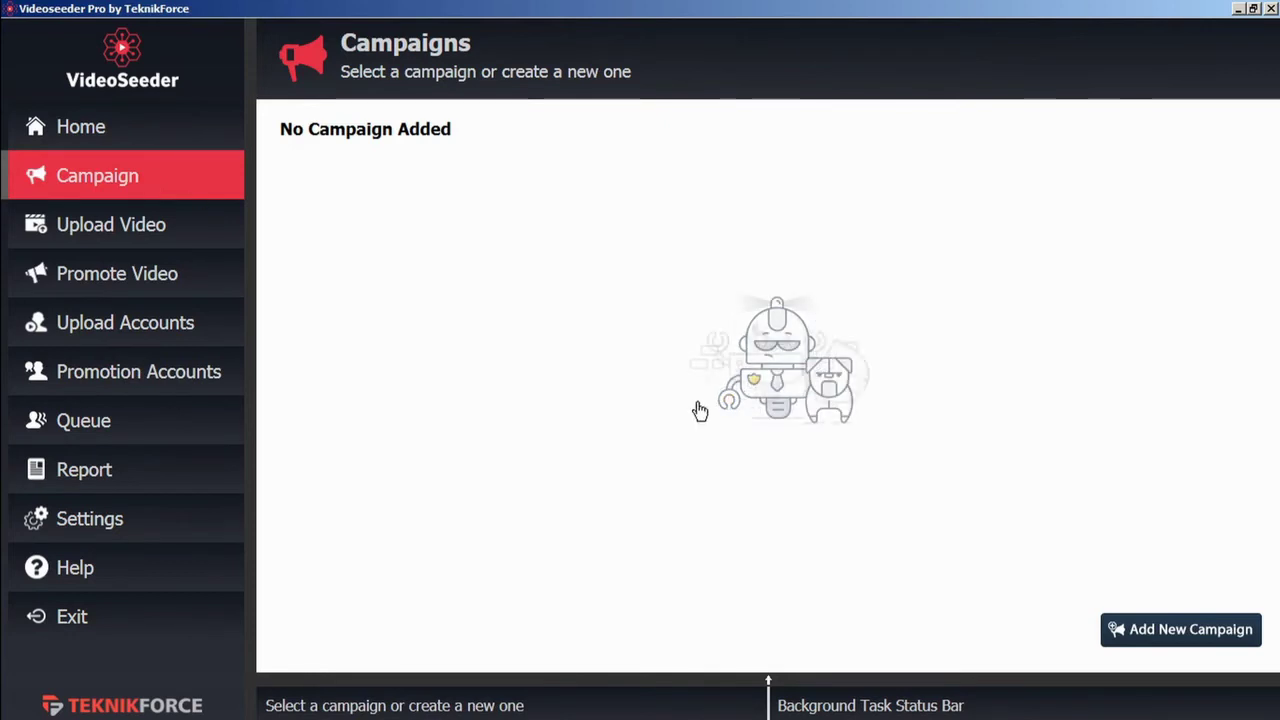
left_click(1162, 643)
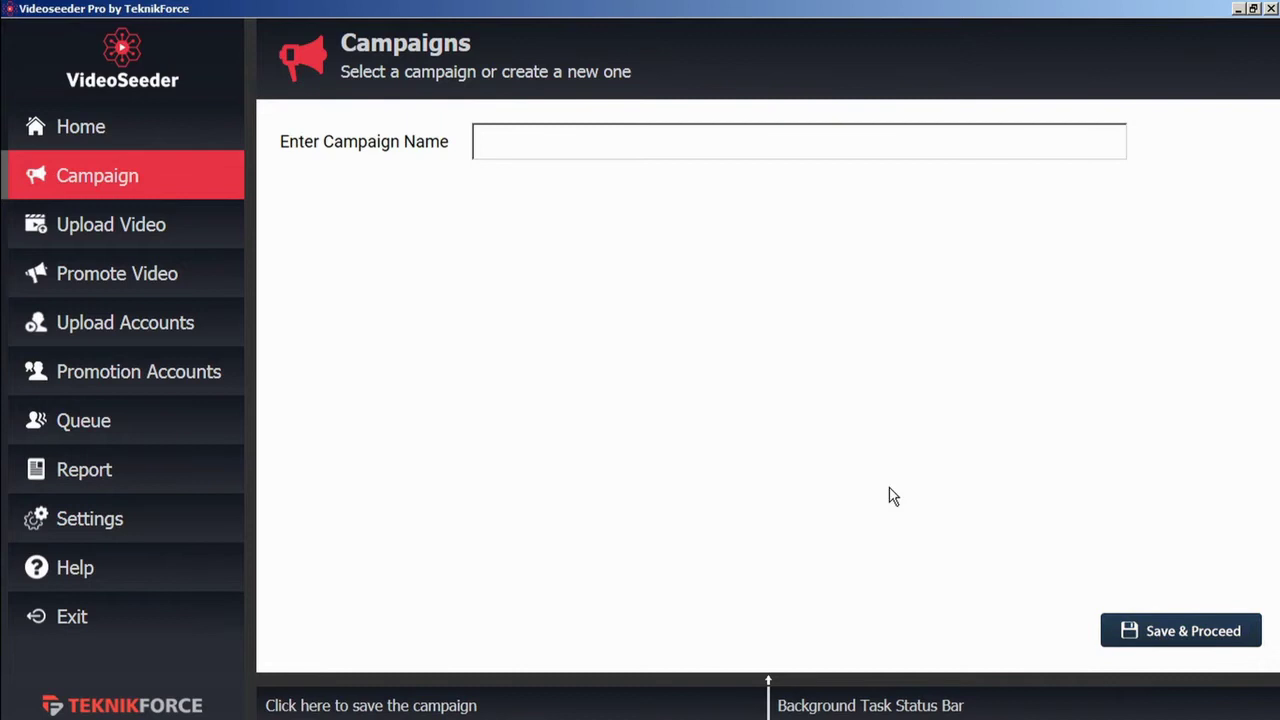
left_click(557, 151)
type("demo")
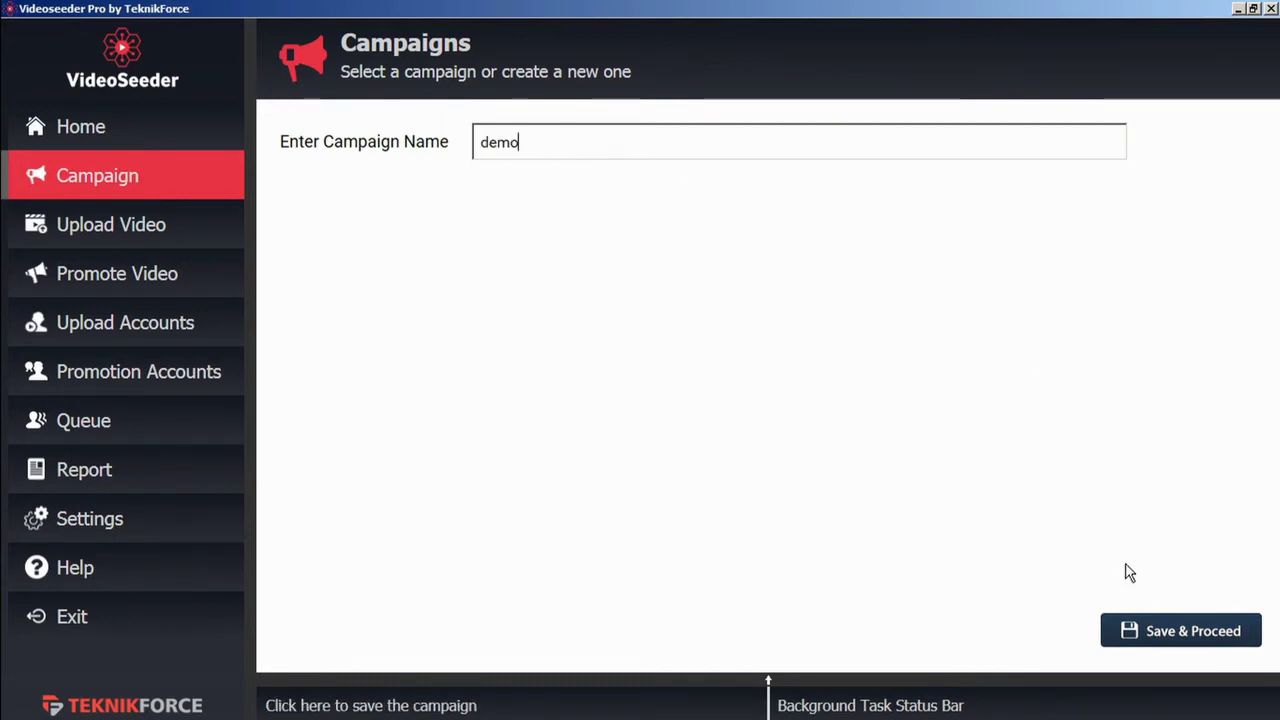
Step: Save the demo campaign, rename it to 'demo b', and open its dashboard
left_click(1171, 634)
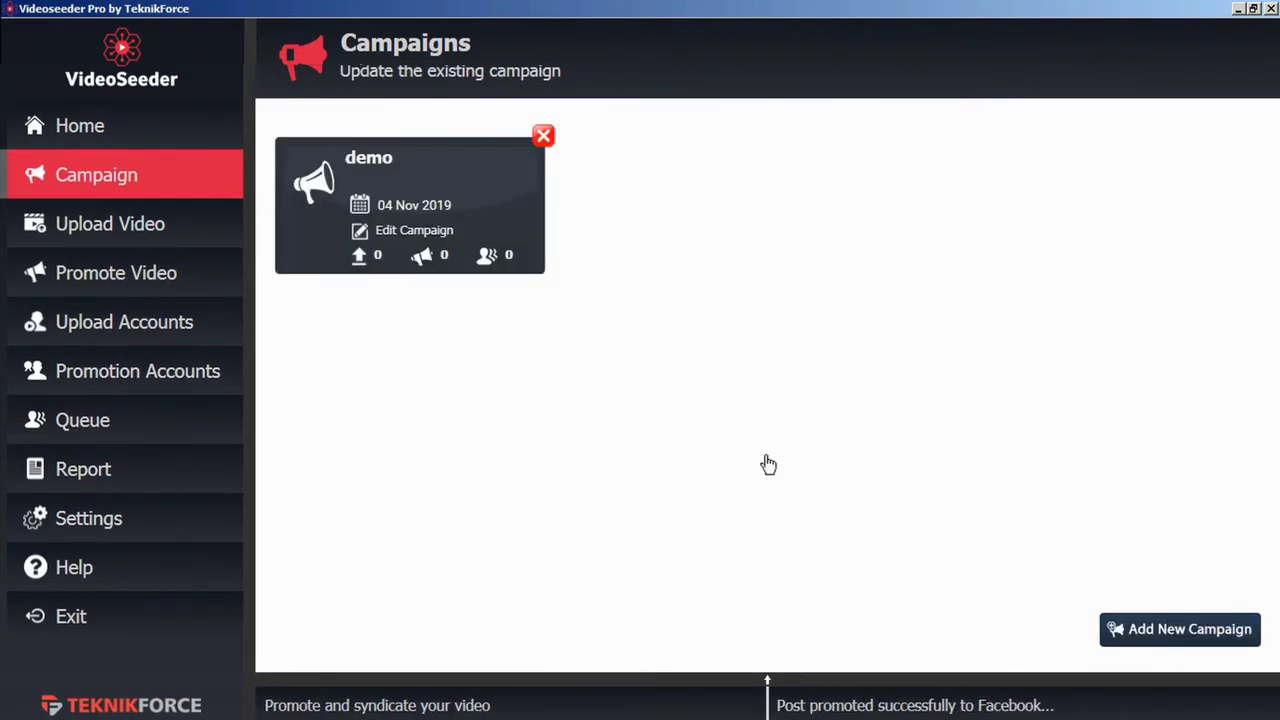
left_click(408, 231)
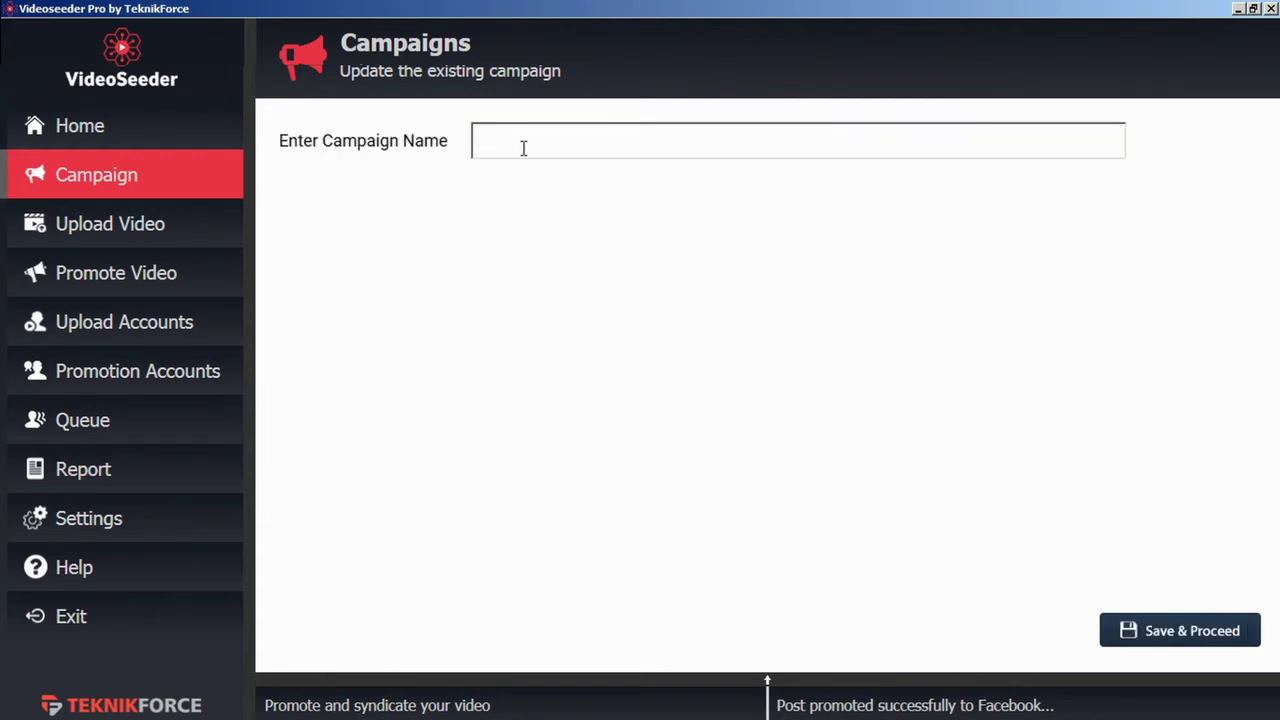
type("demo b")
left_click(1189, 632)
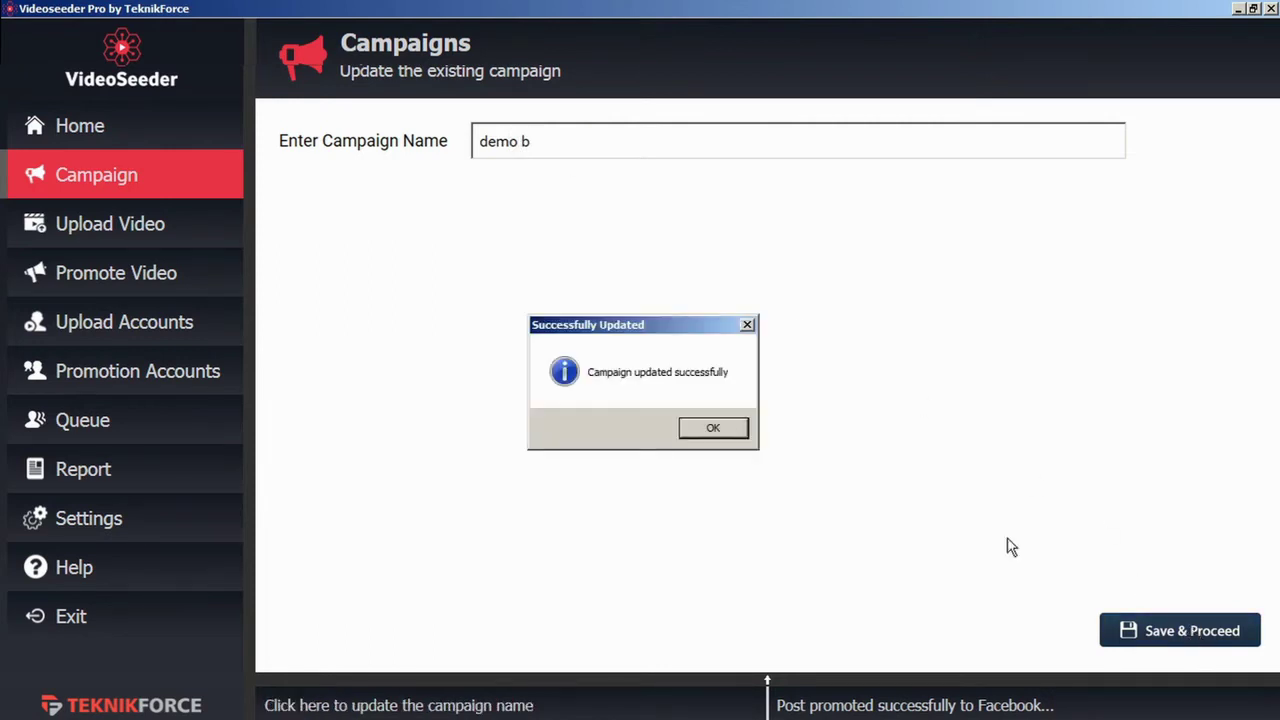
left_click(708, 430)
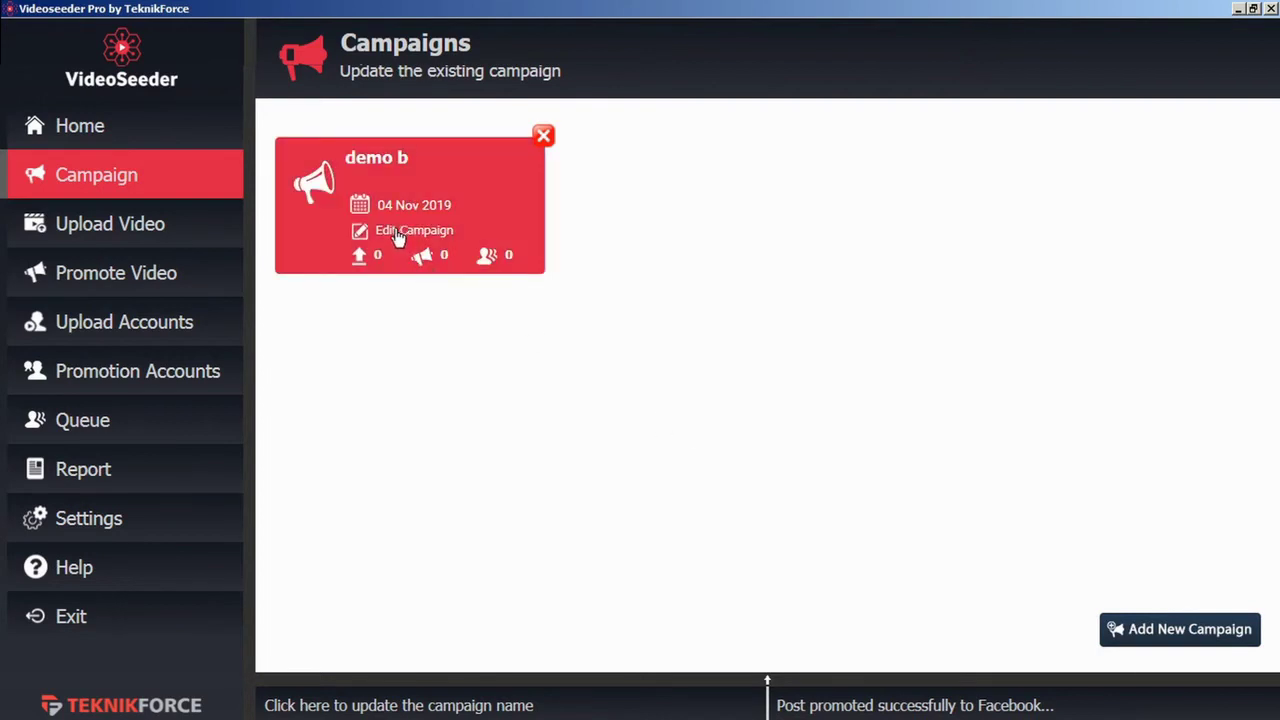
left_click(380, 200)
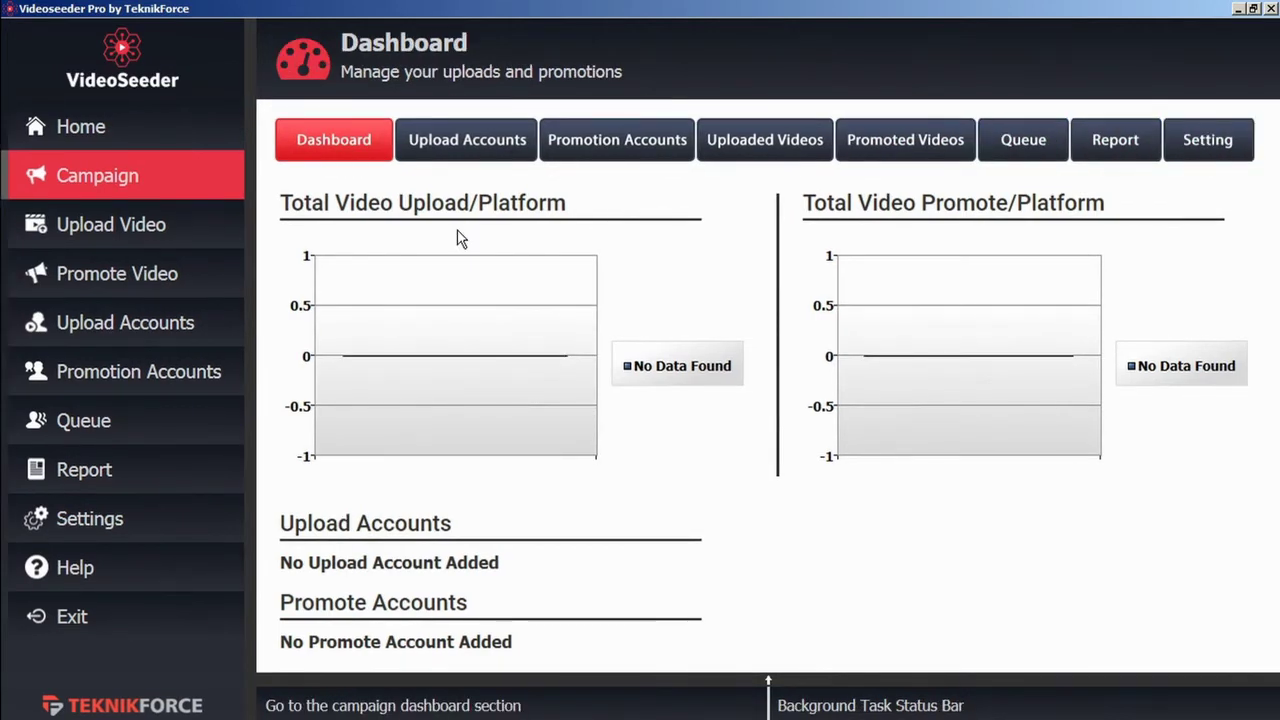
Step: Add the VideoPromoVIP YouTube account as the campaign's upload account
left_click(484, 143)
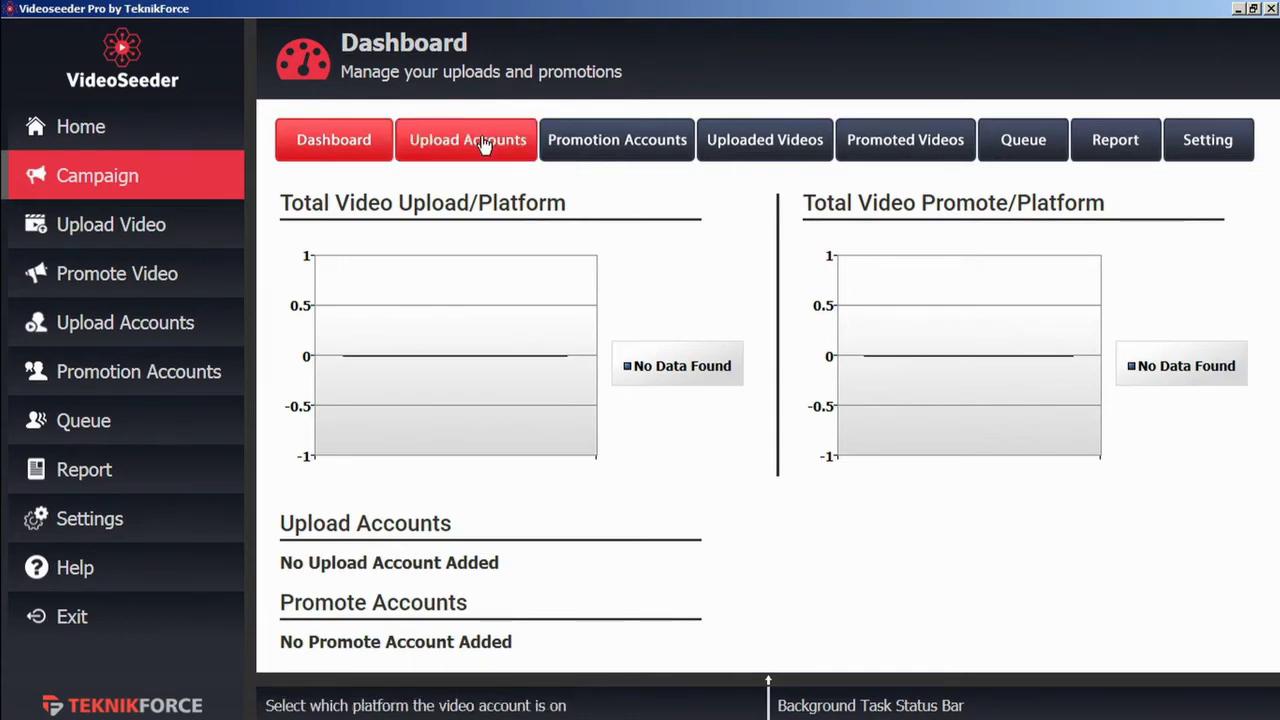
left_click(484, 144)
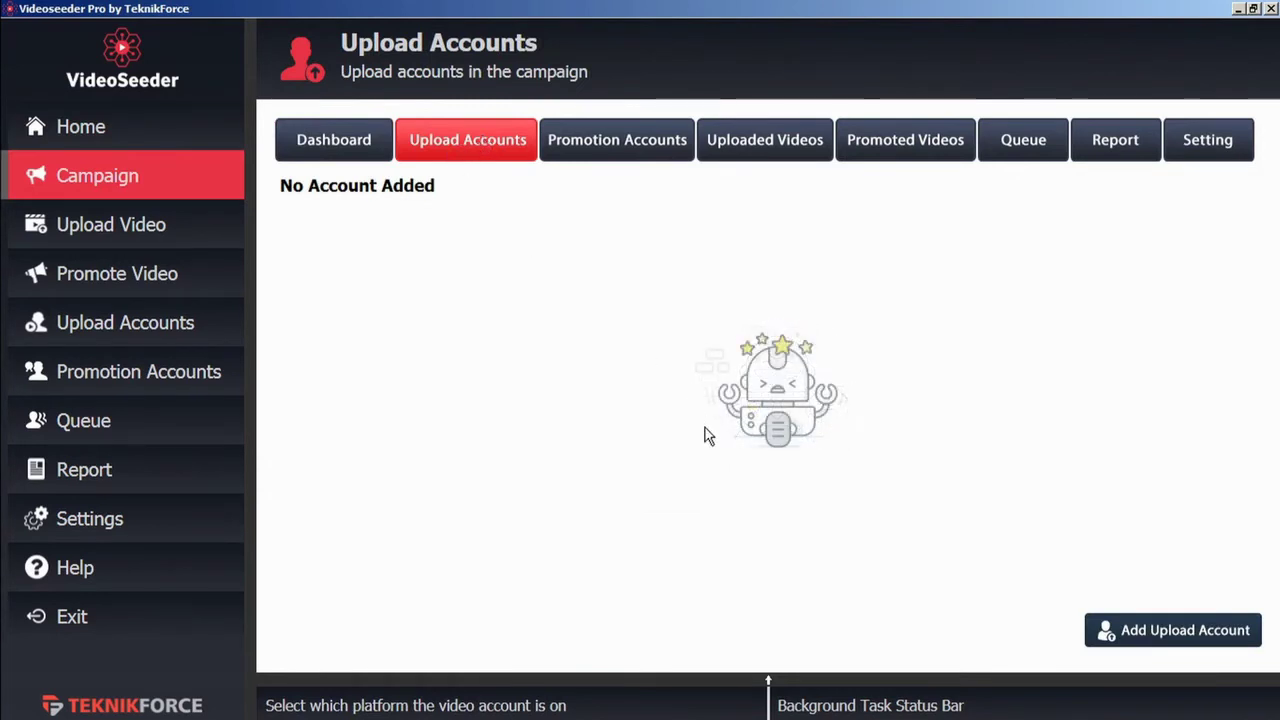
left_click(1131, 640)
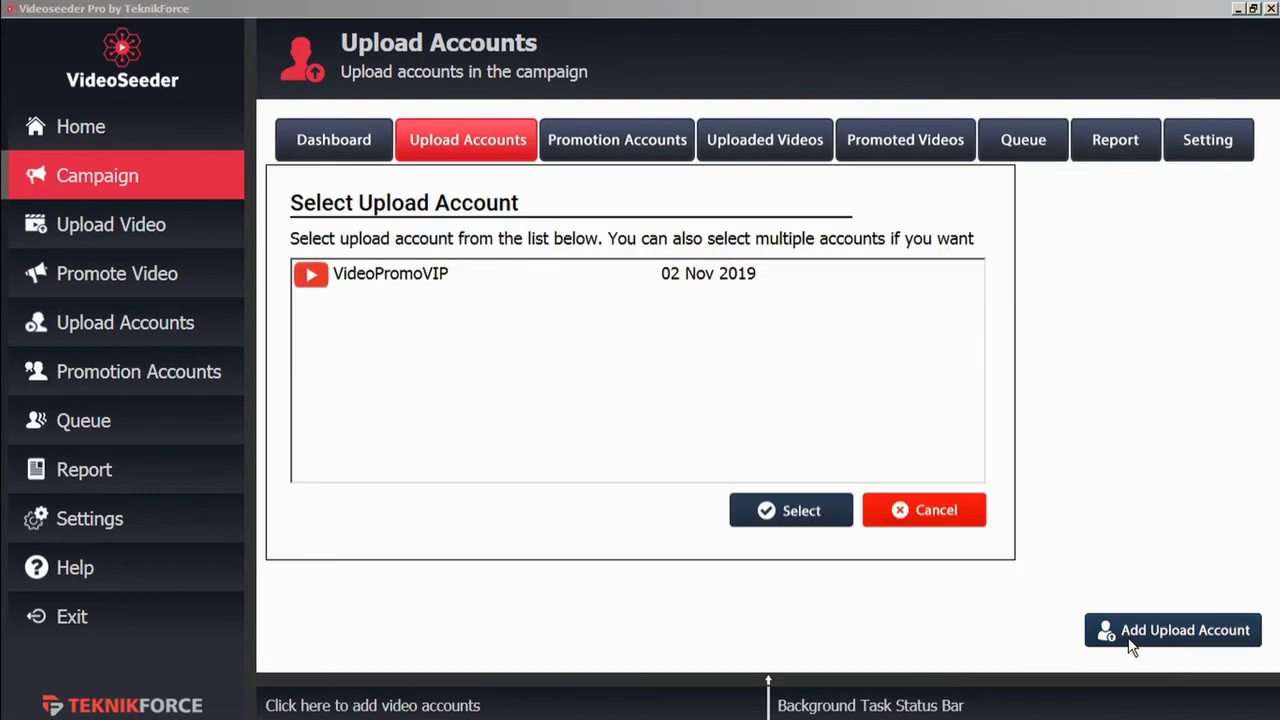
left_click(421, 282)
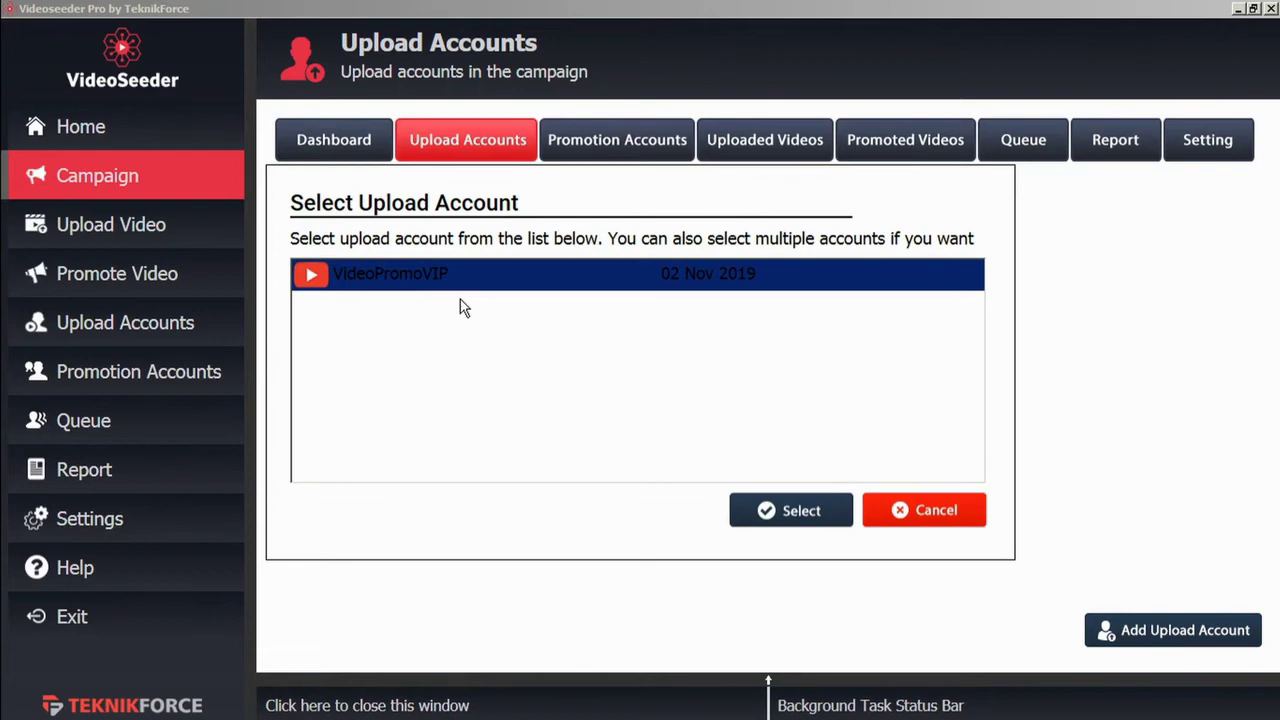
left_click(806, 516)
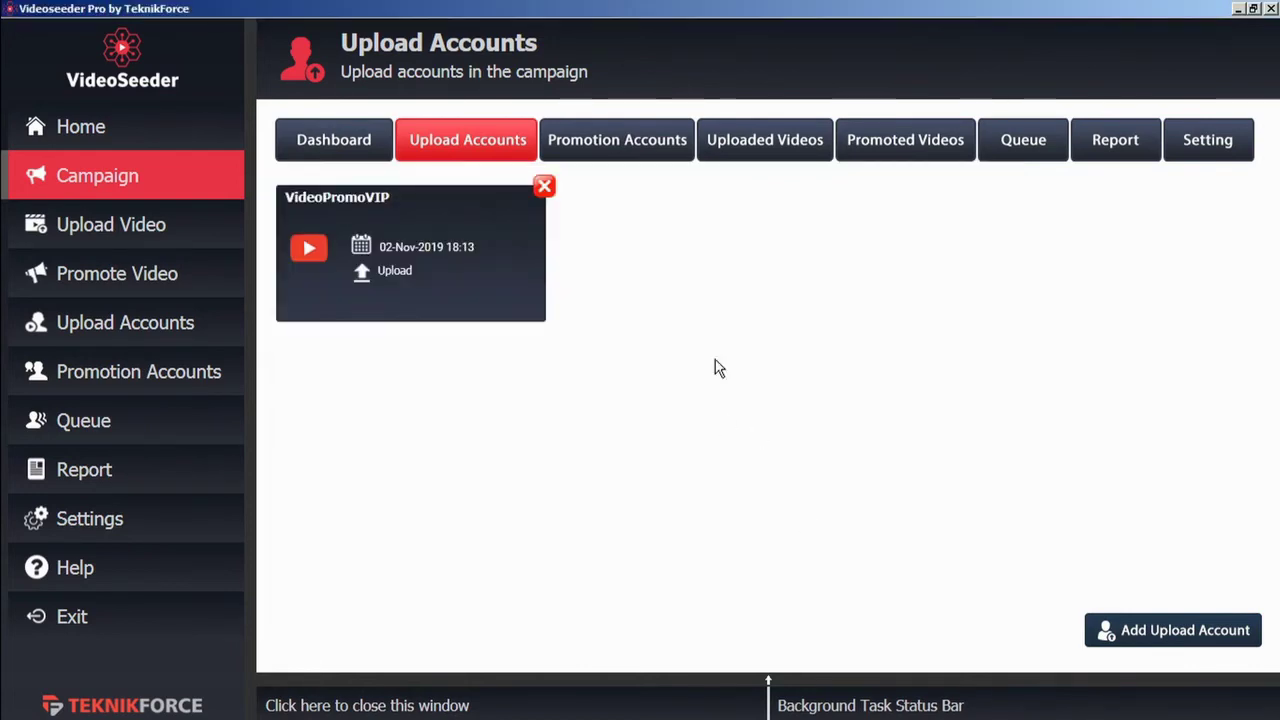
Step: Add the Facebook Test account as the campaign's promotion account
left_click(637, 152)
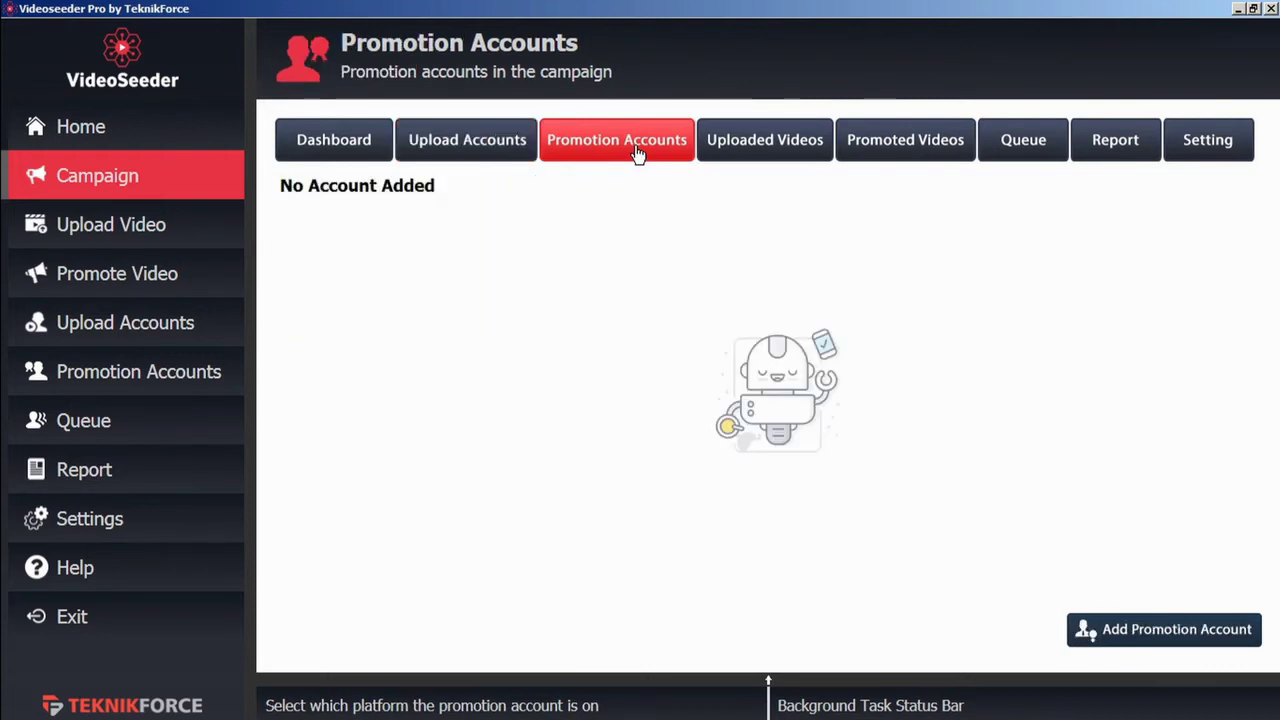
left_click(1137, 636)
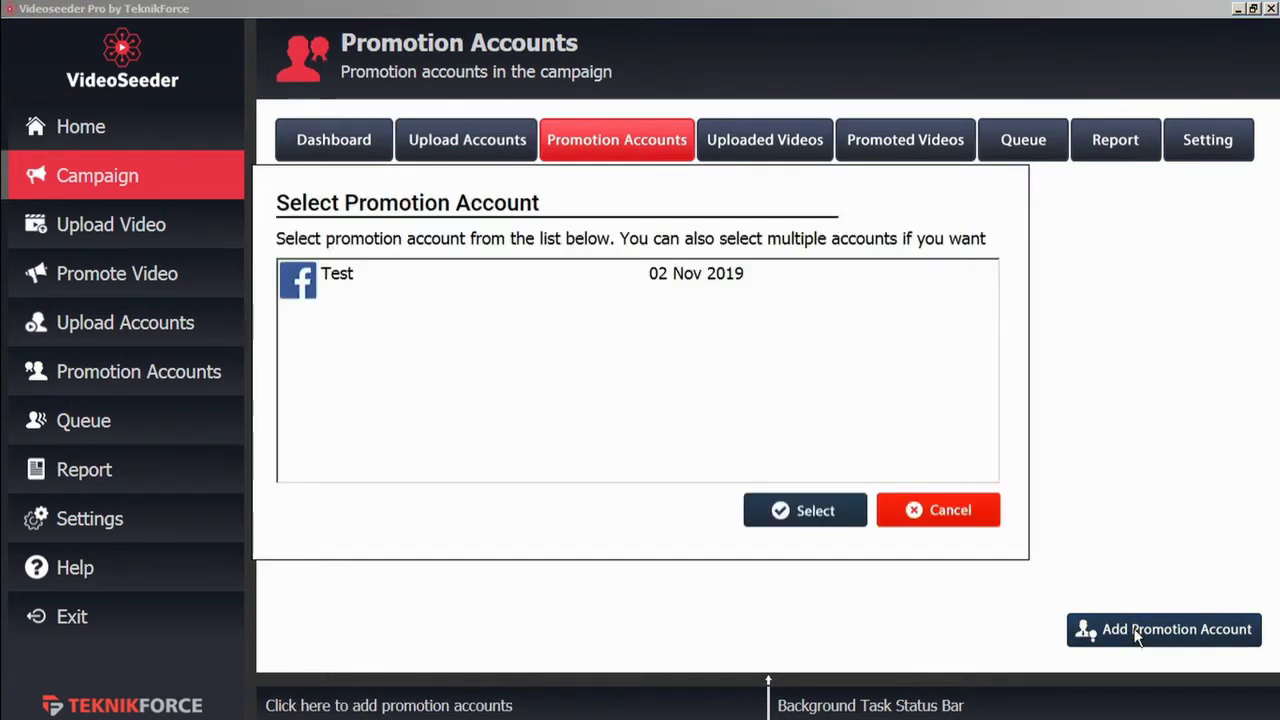
left_click(340, 277)
left_click(801, 512)
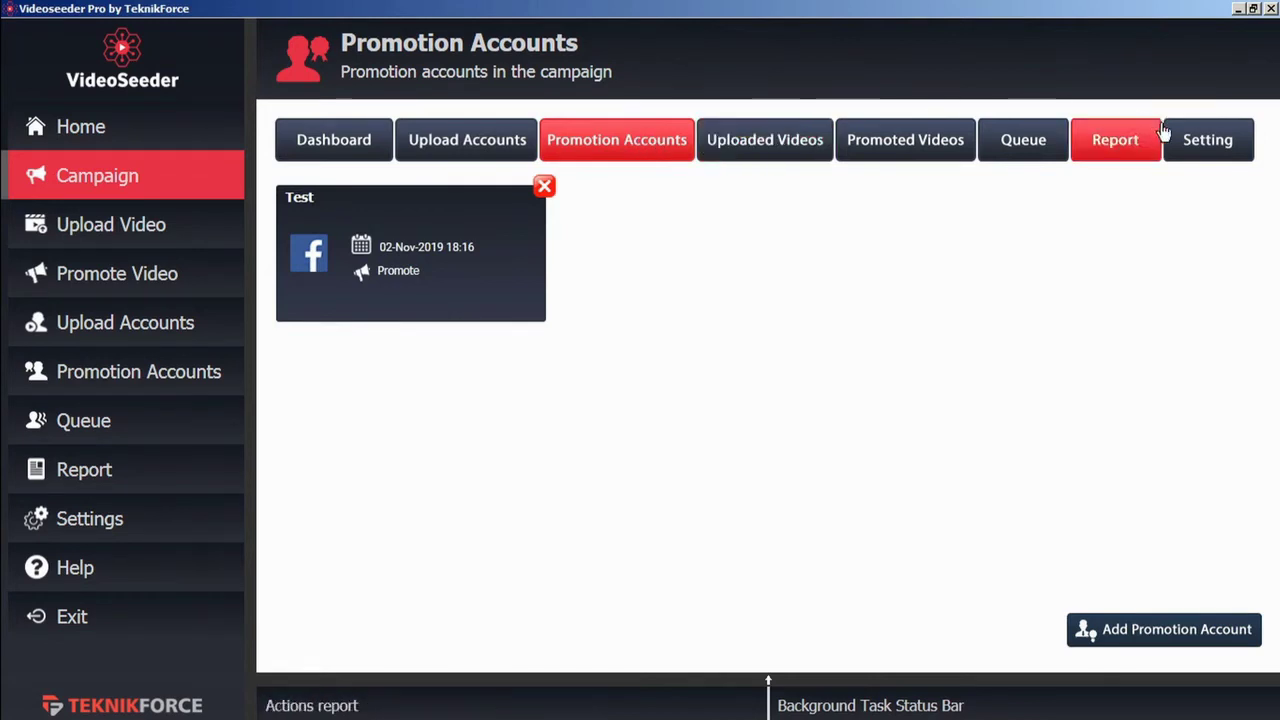
Step: Adjust upload and promotion gaps, limit posting to 12:00 PM–13:00 PM, then view uploaded videos
left_click(1203, 150)
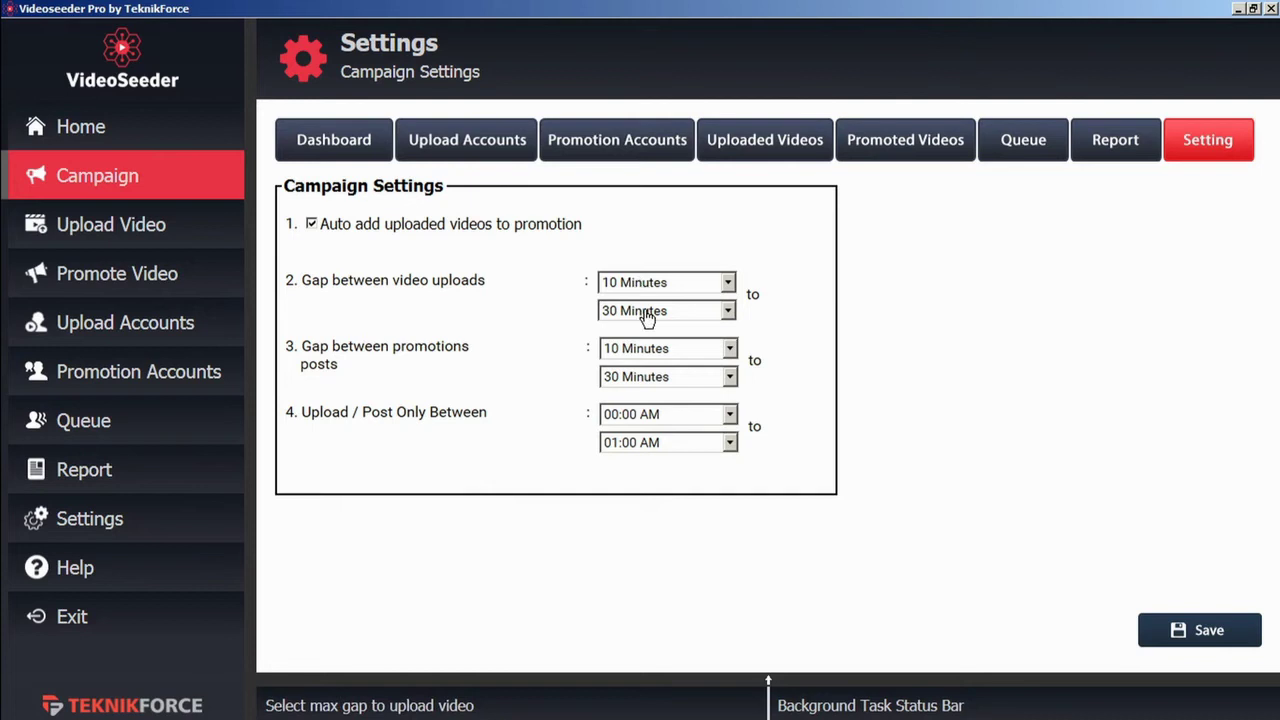
left_click(729, 314)
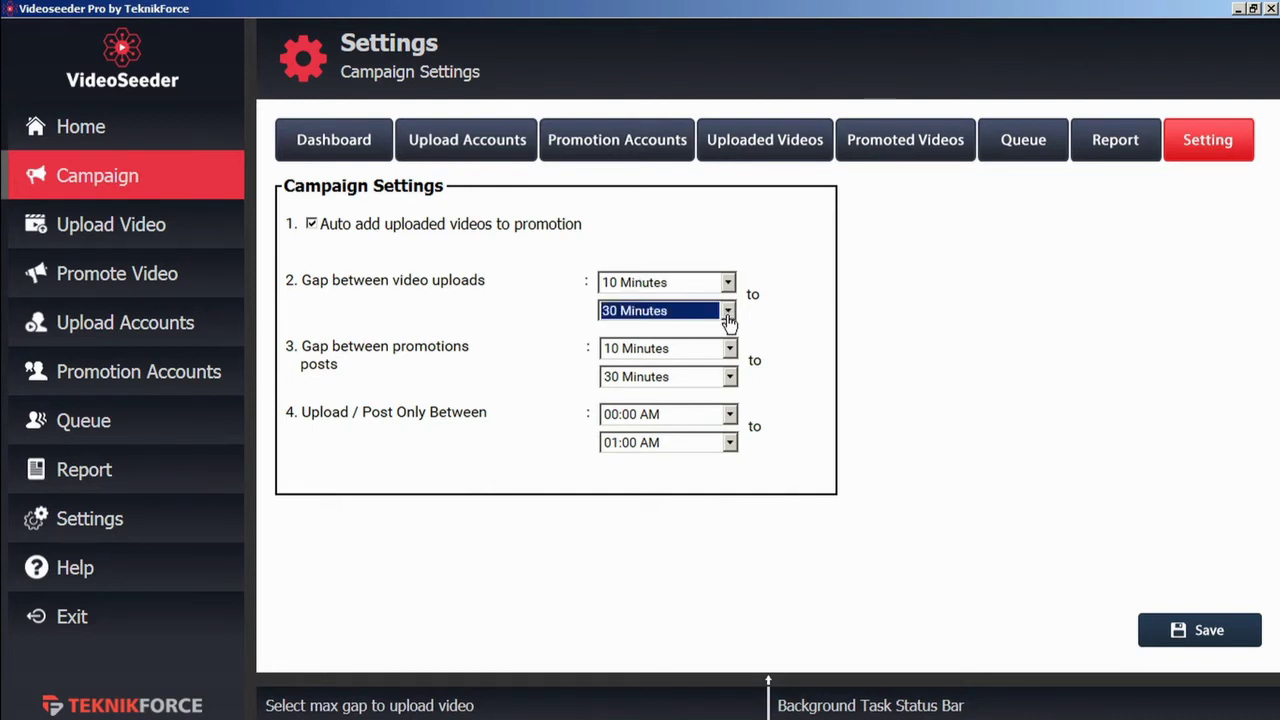
left_click(732, 355)
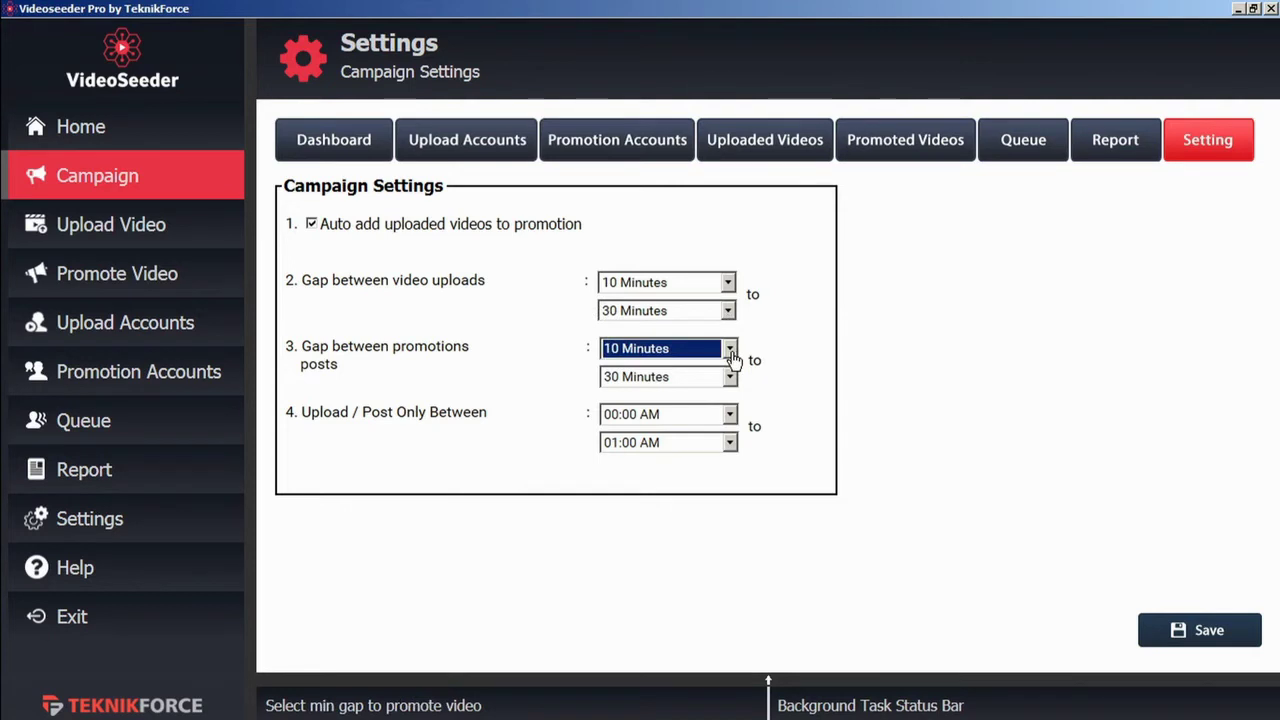
left_click(732, 350)
left_click(732, 352)
left_click(731, 422)
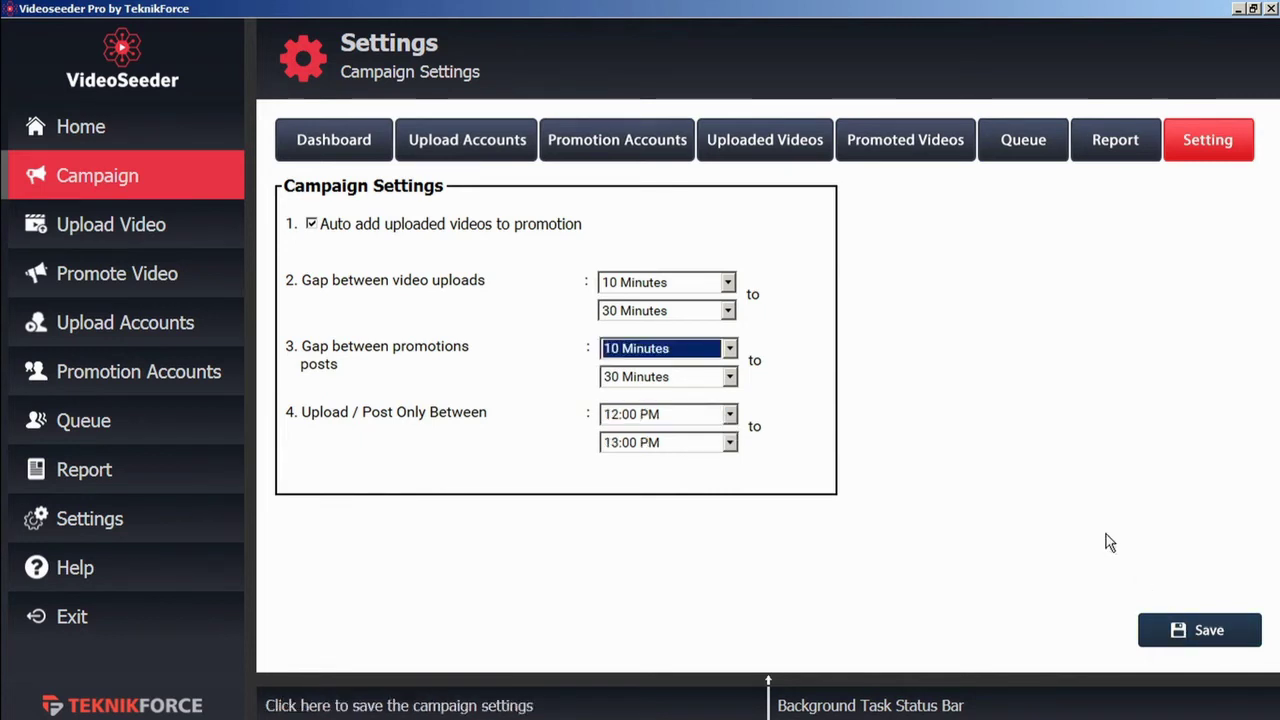
left_click(776, 148)
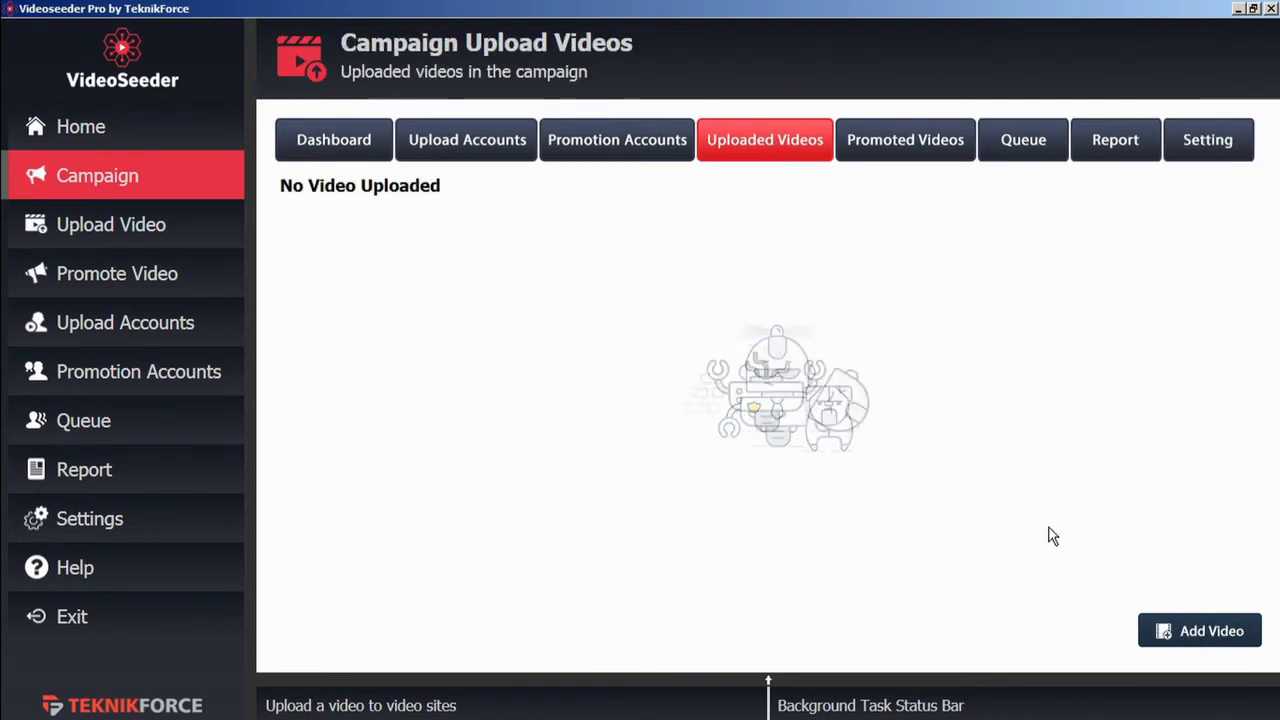
Step: Add a new video using the file TF welcome video b.mp4
left_click(1185, 636)
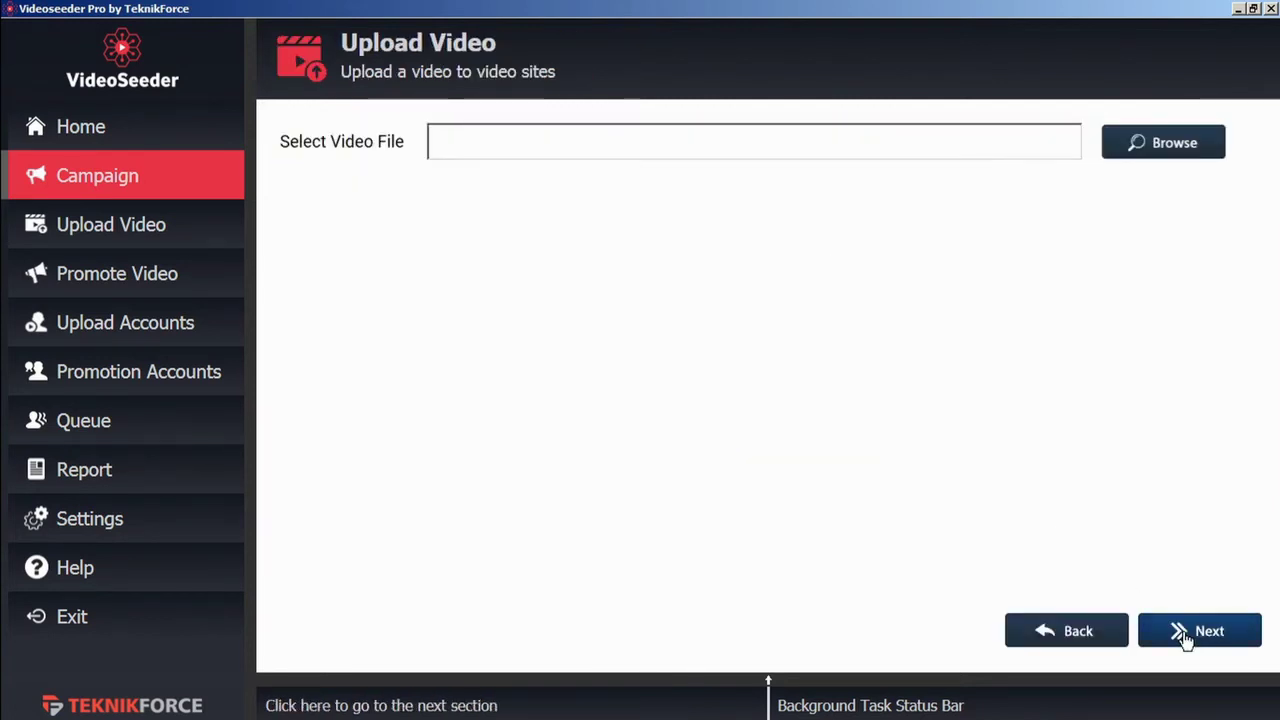
left_click(1168, 146)
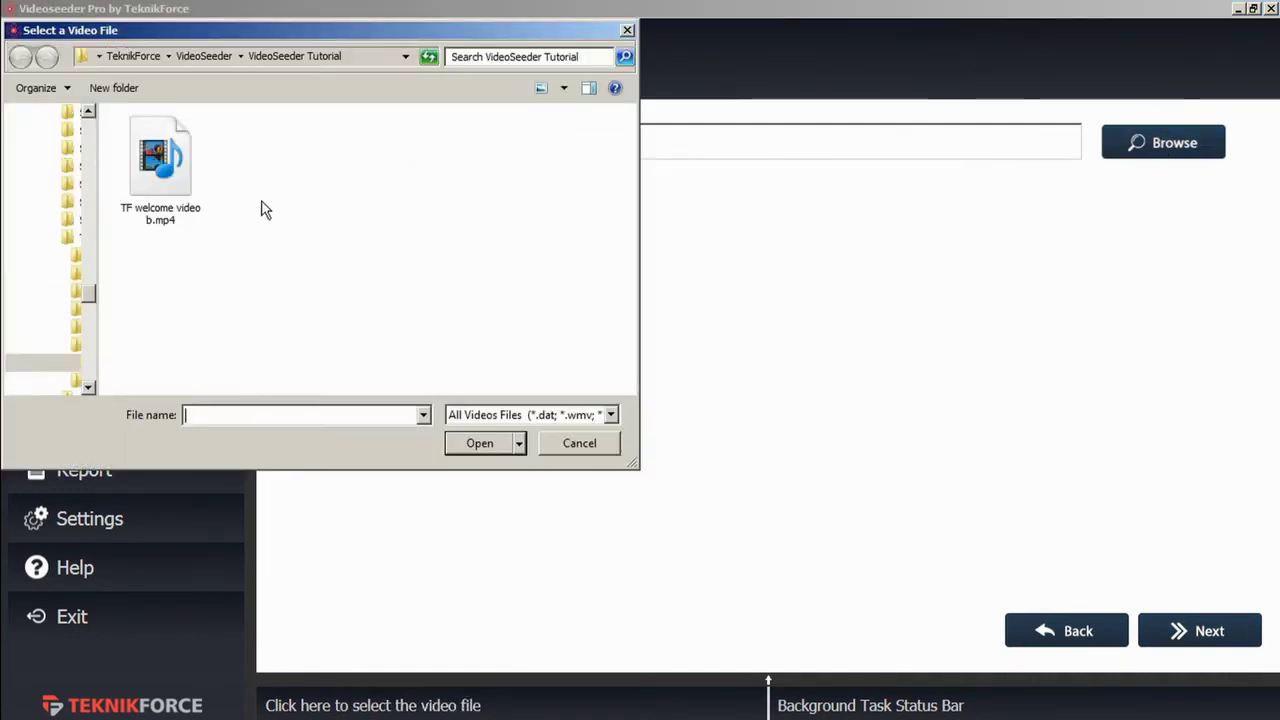
left_click(174, 178)
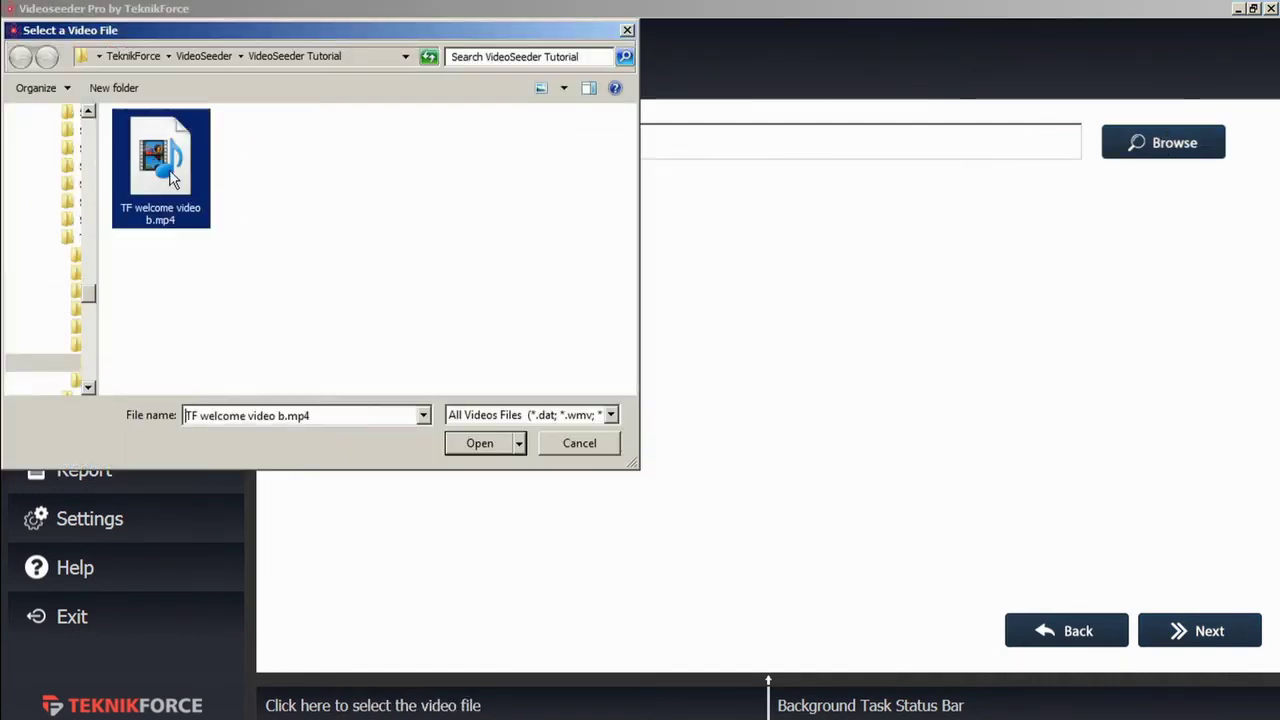
left_click(482, 444)
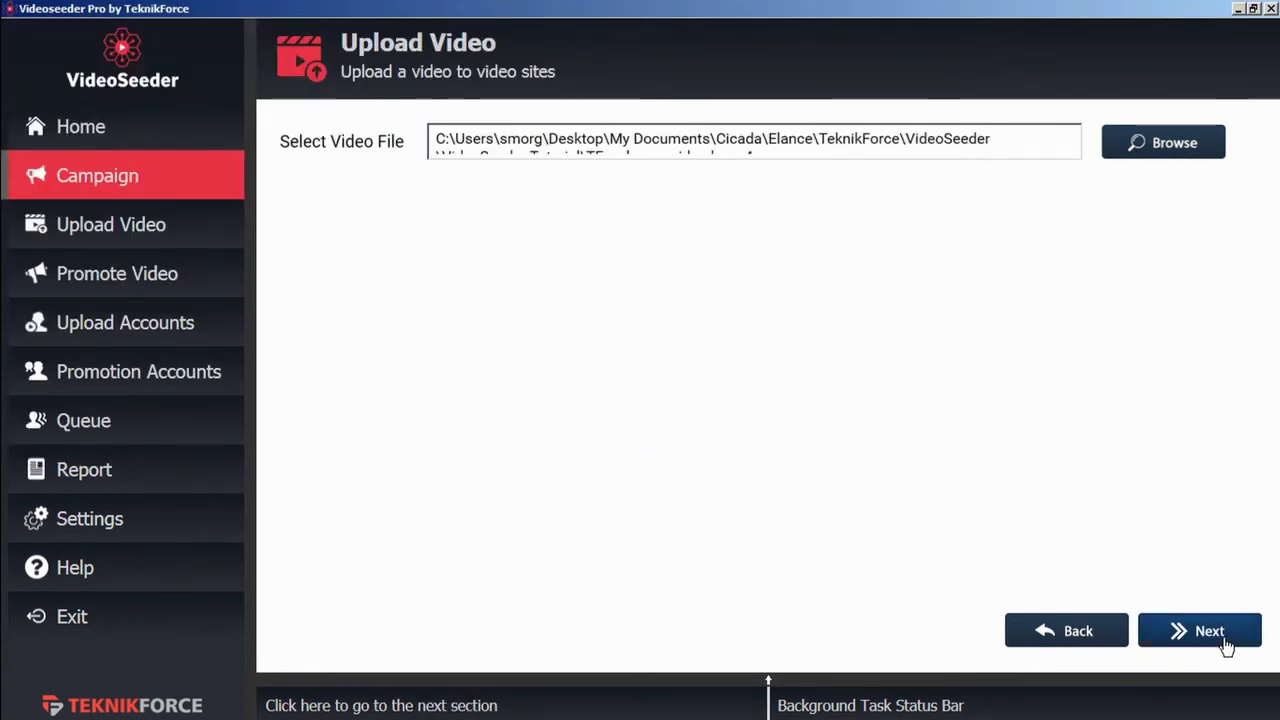
left_click(1226, 648)
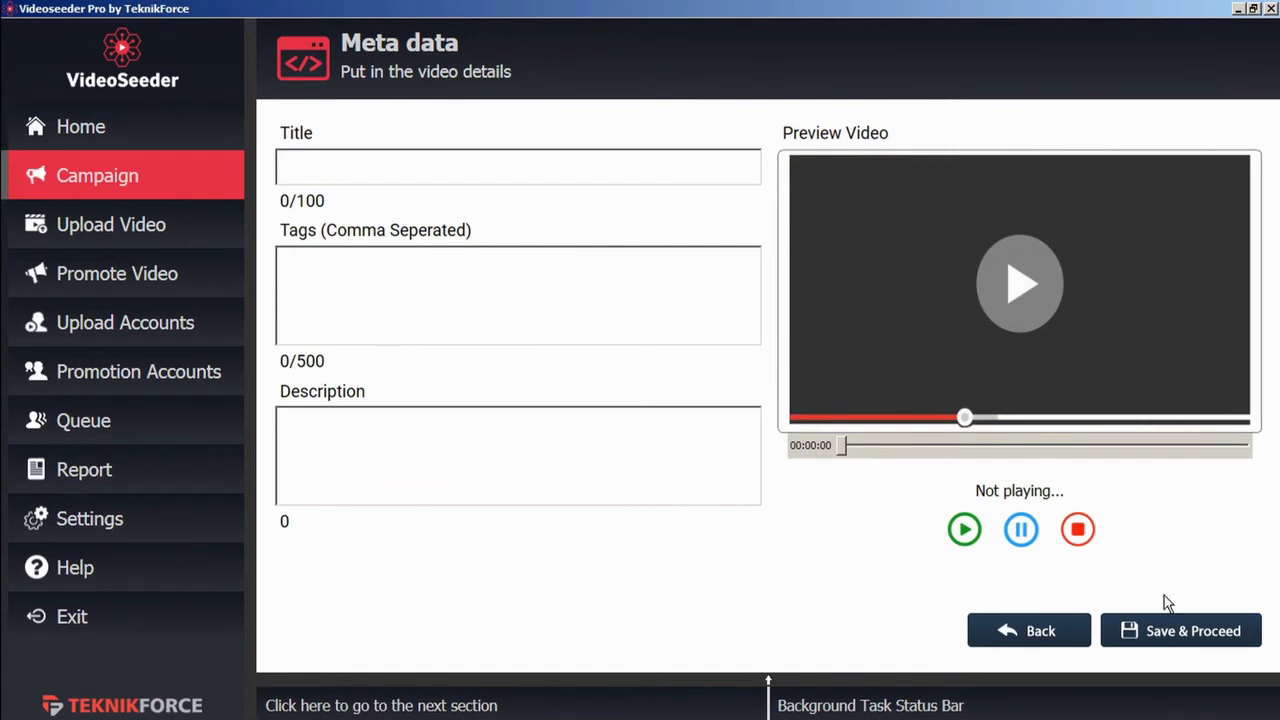
Step: Give the video title 'Test 2', tag 'marketing' and description 'description', and queue it
left_click(433, 167)
type("Test 2")
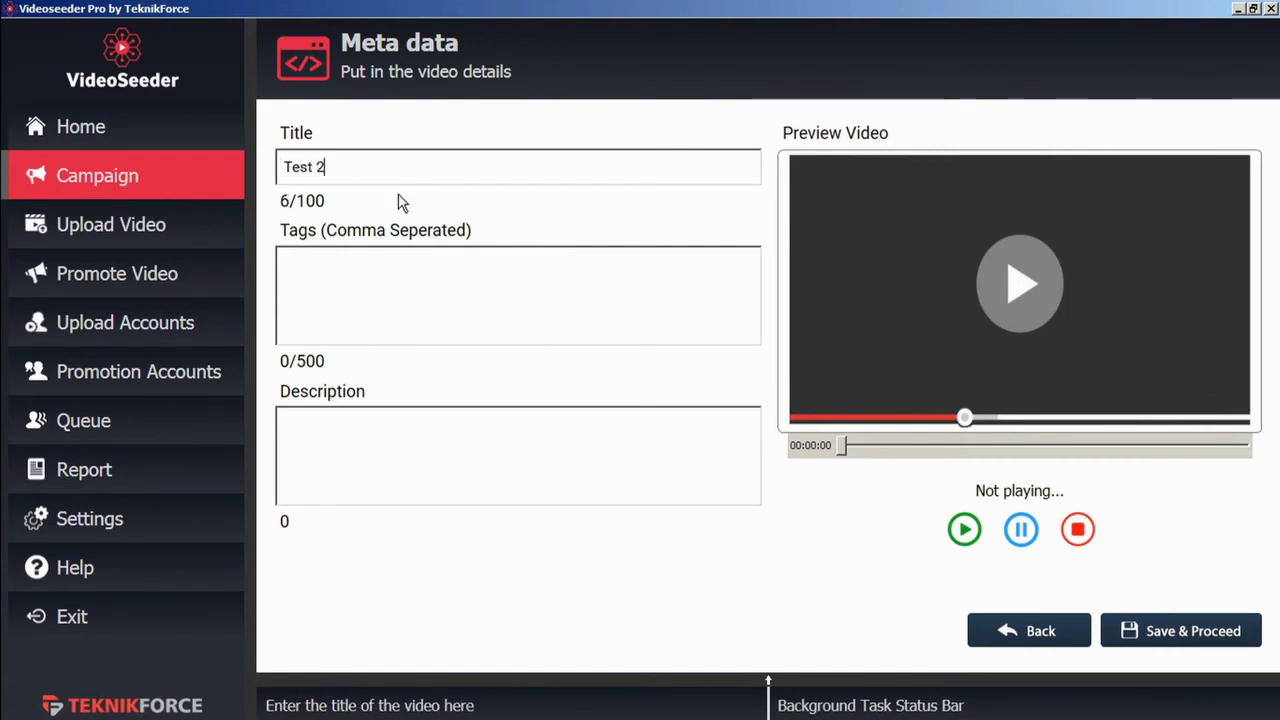
left_click(339, 309)
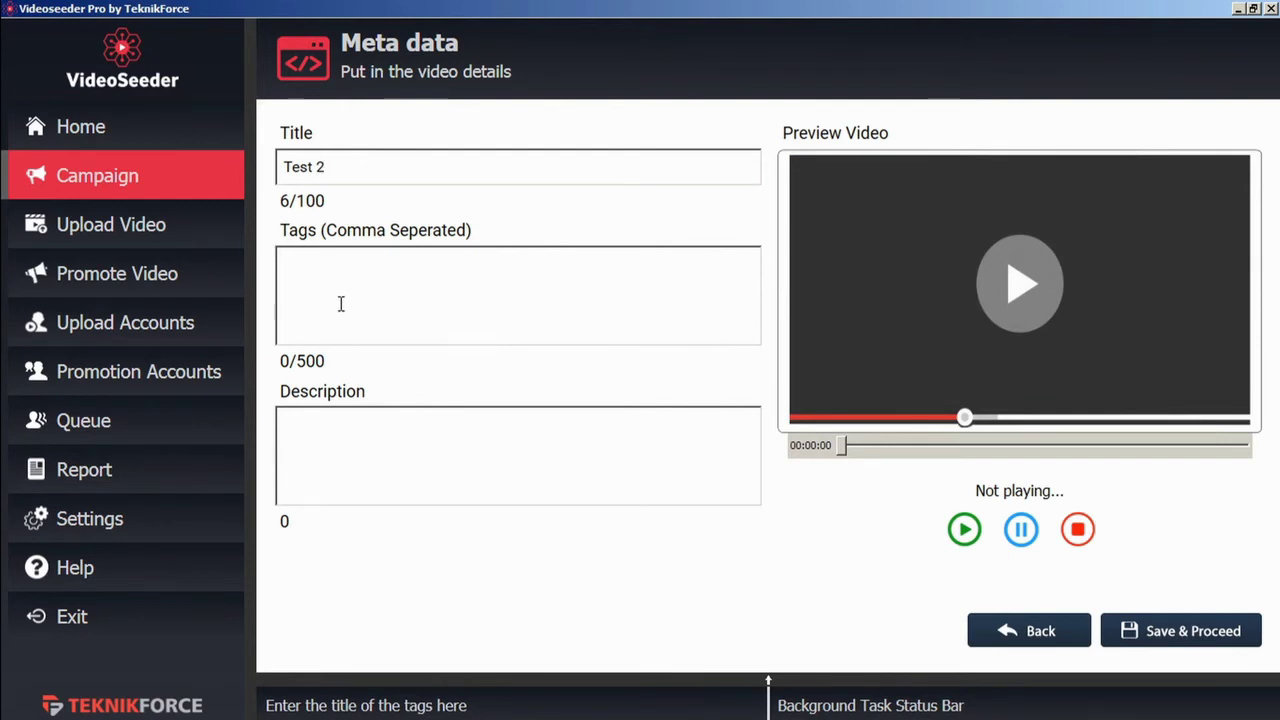
type("marketing")
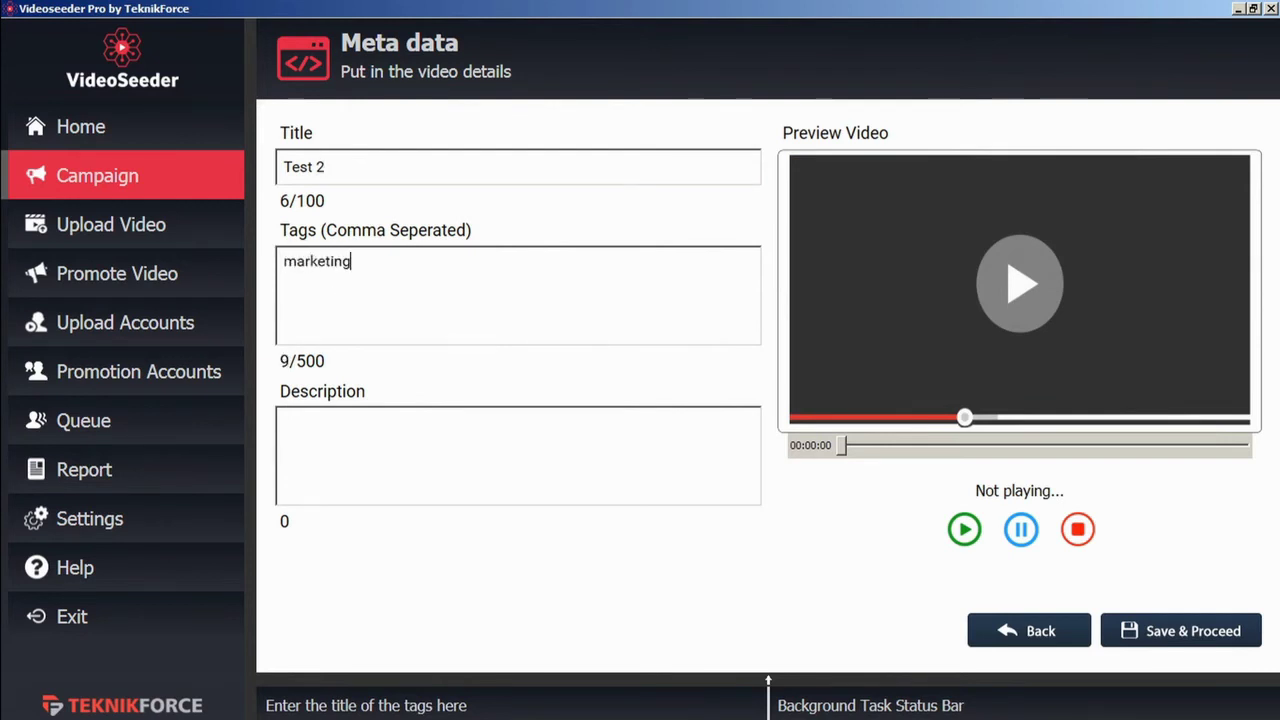
left_click(363, 441)
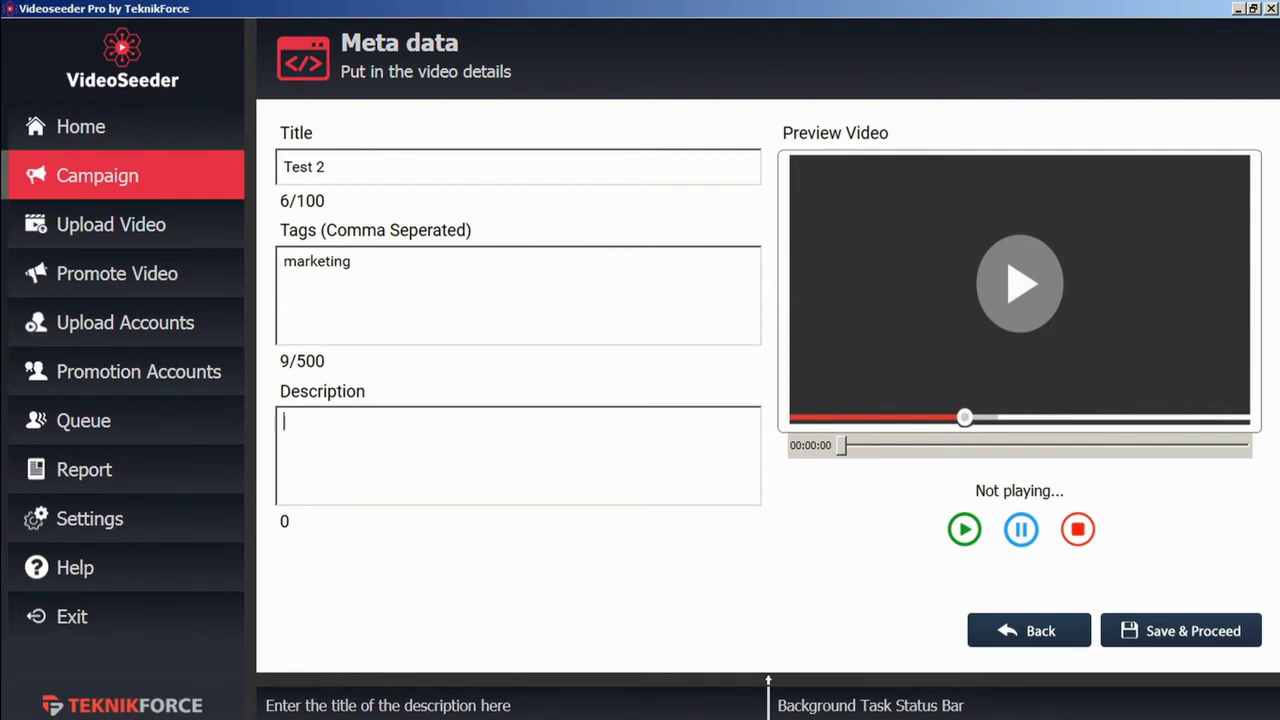
type("description")
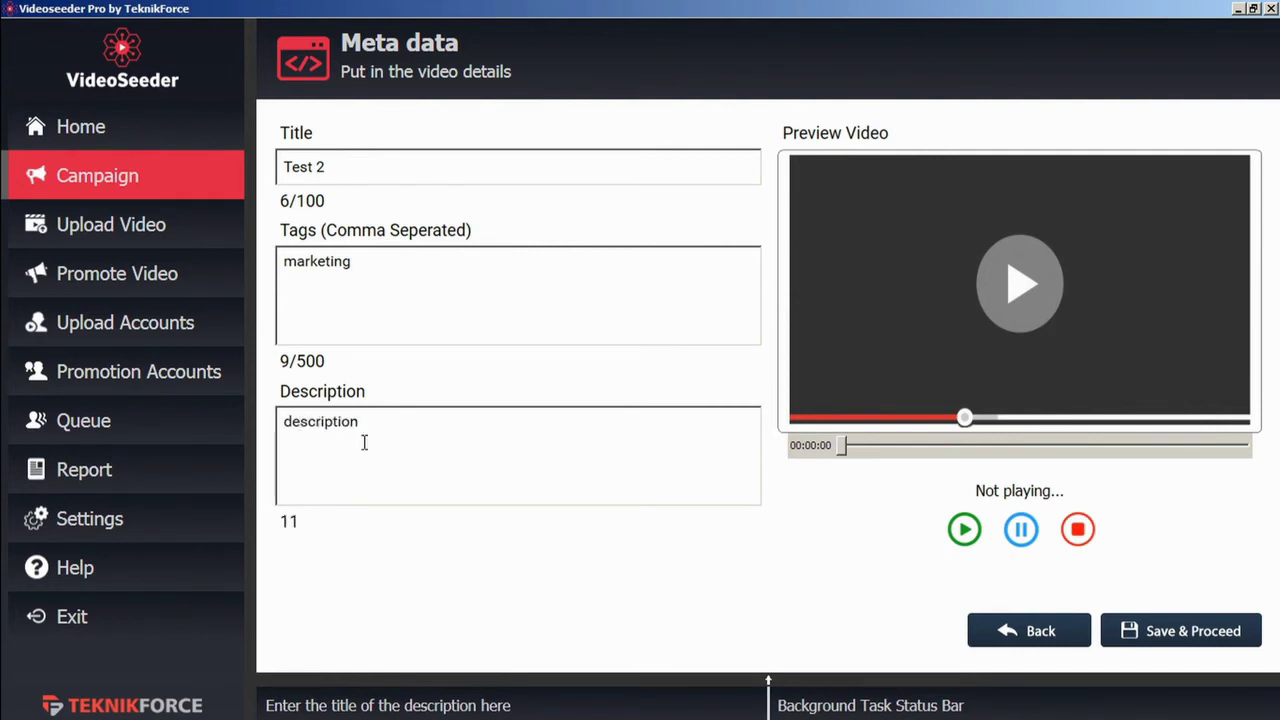
left_click(1183, 634)
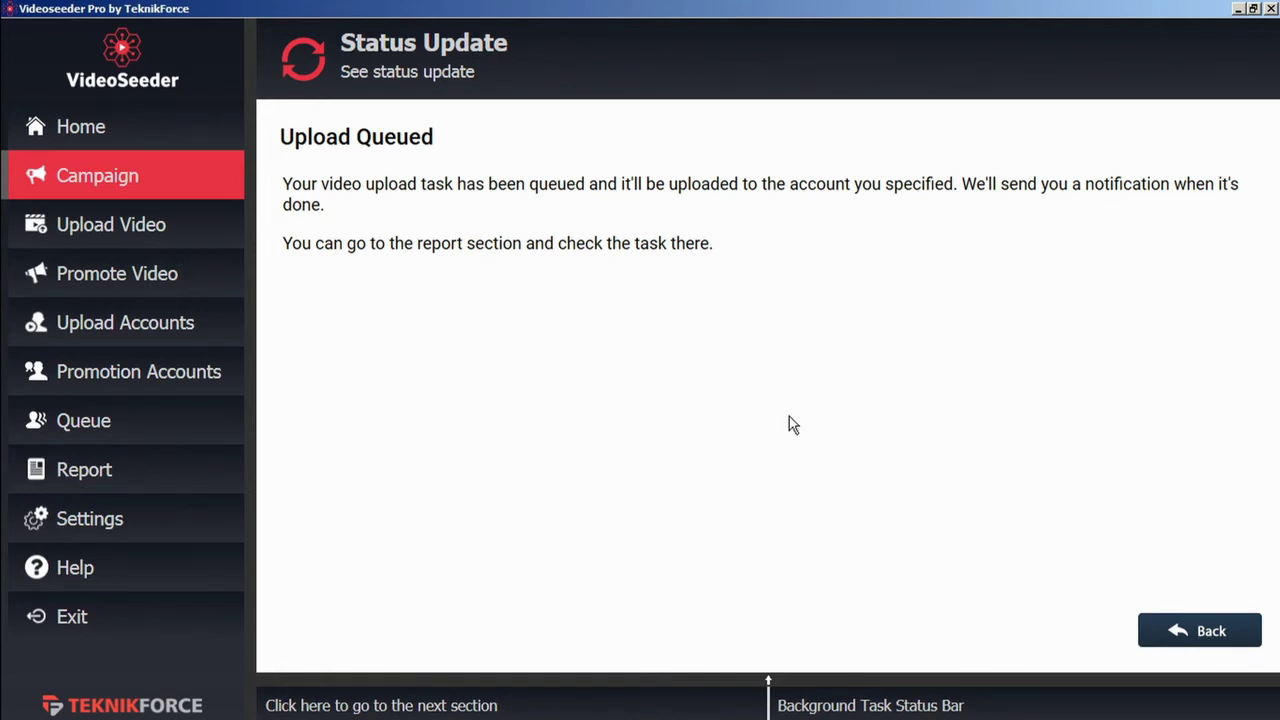
Step: From the Queue tab, start posting the queued Test 2 upload, then pause it
left_click(1212, 638)
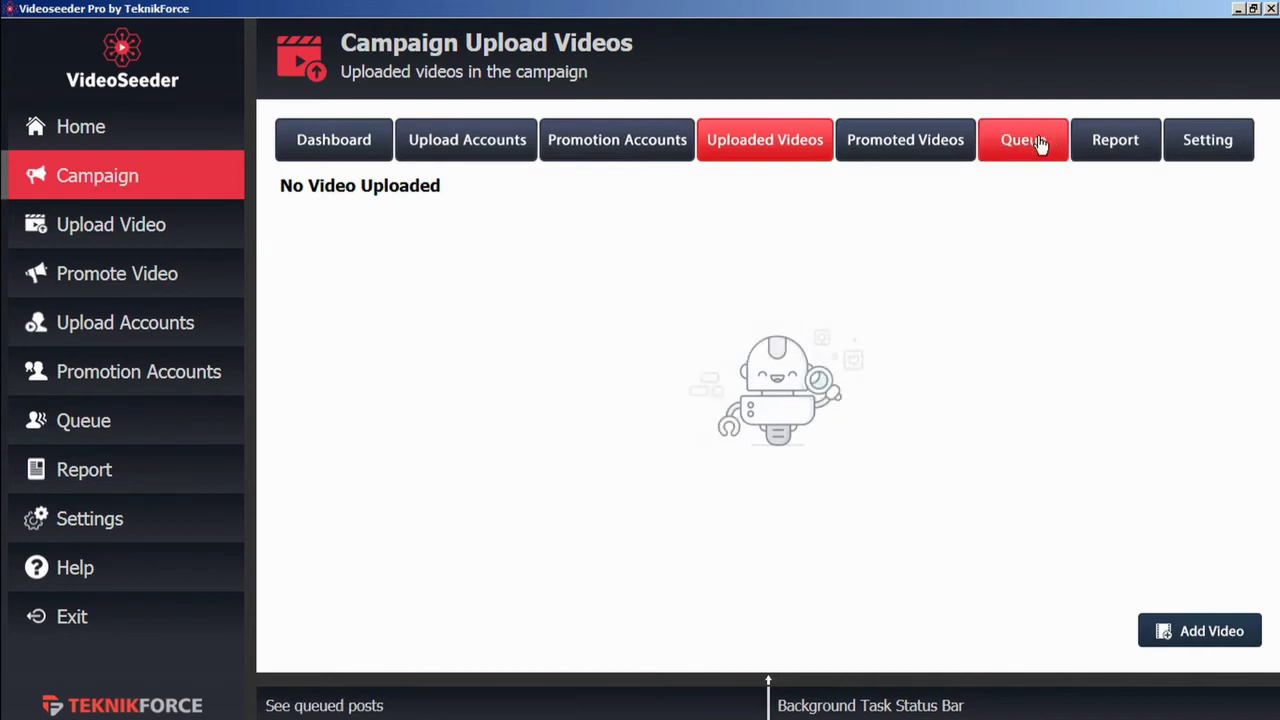
left_click(712, 684)
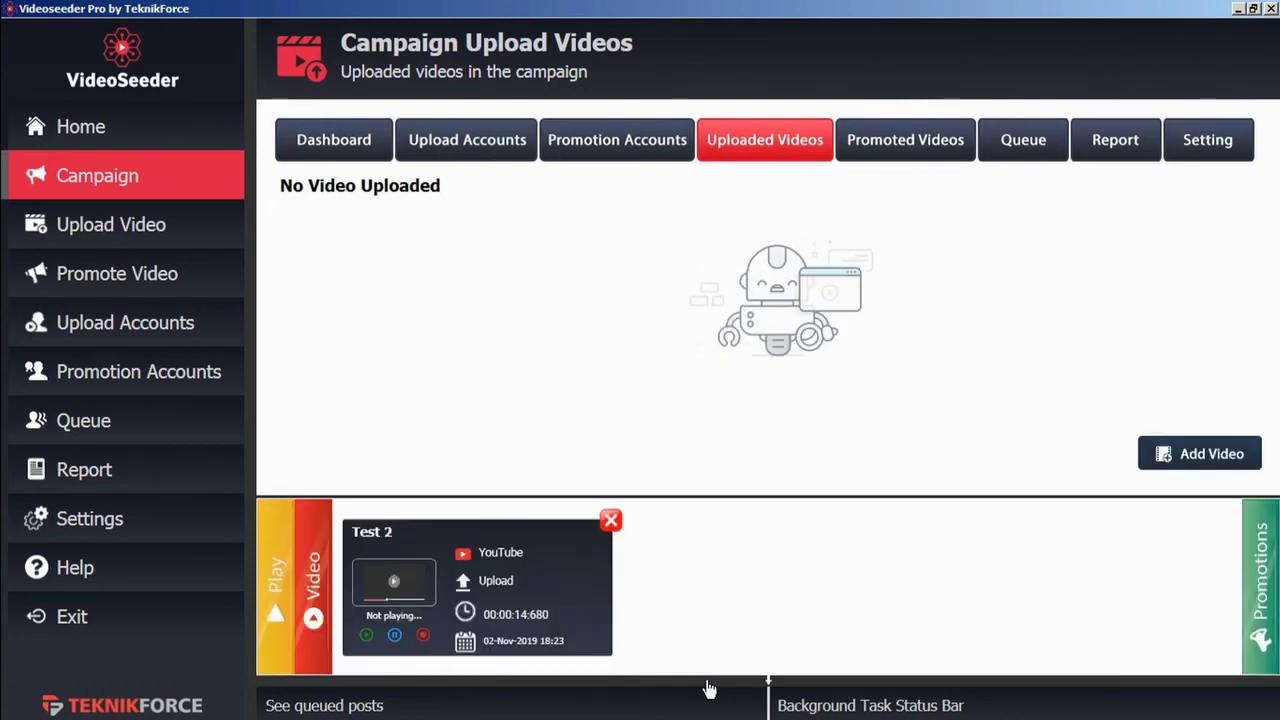
left_click(274, 598)
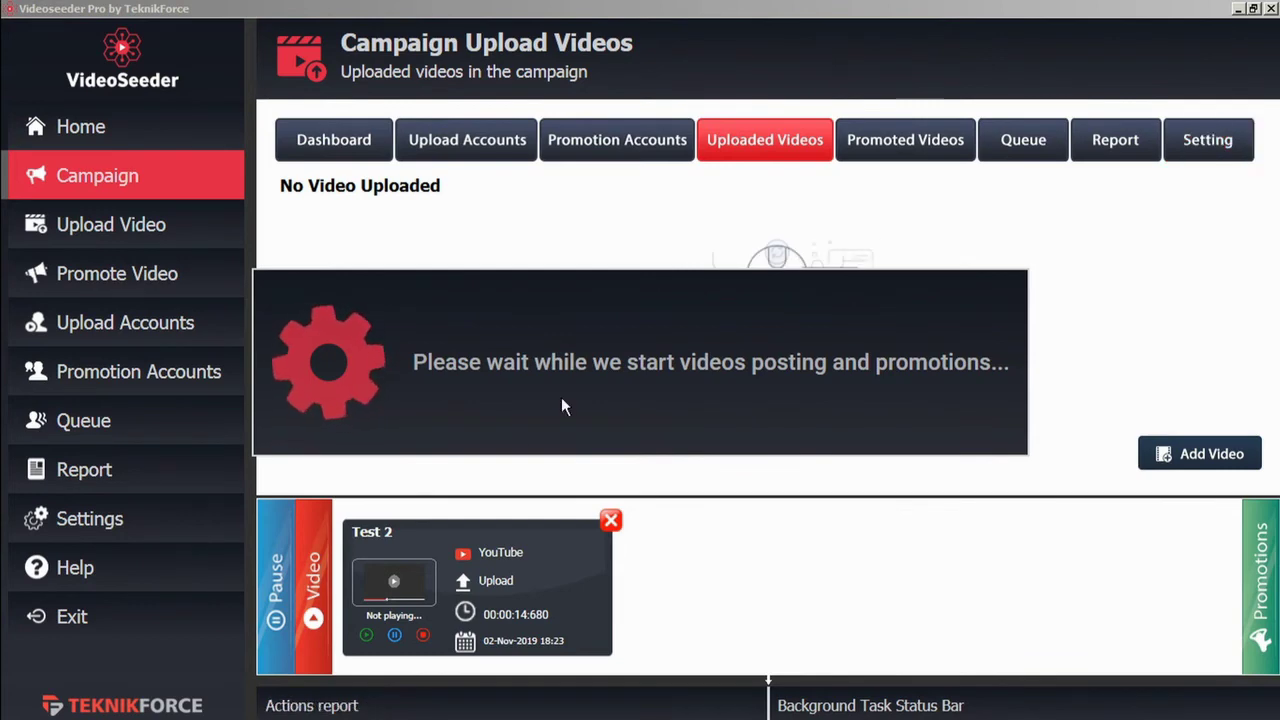
left_click(275, 590)
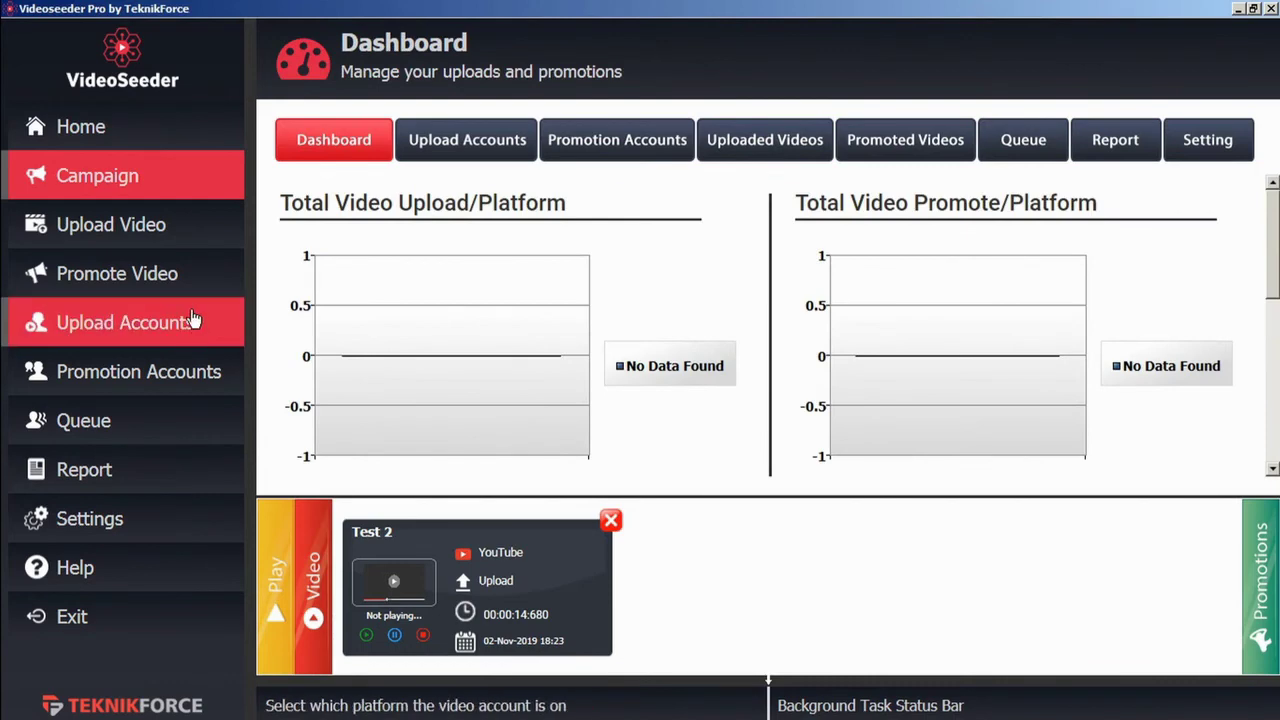
Step: Start a new video upload with the file TF welcome video b.mp4
left_click(152, 232)
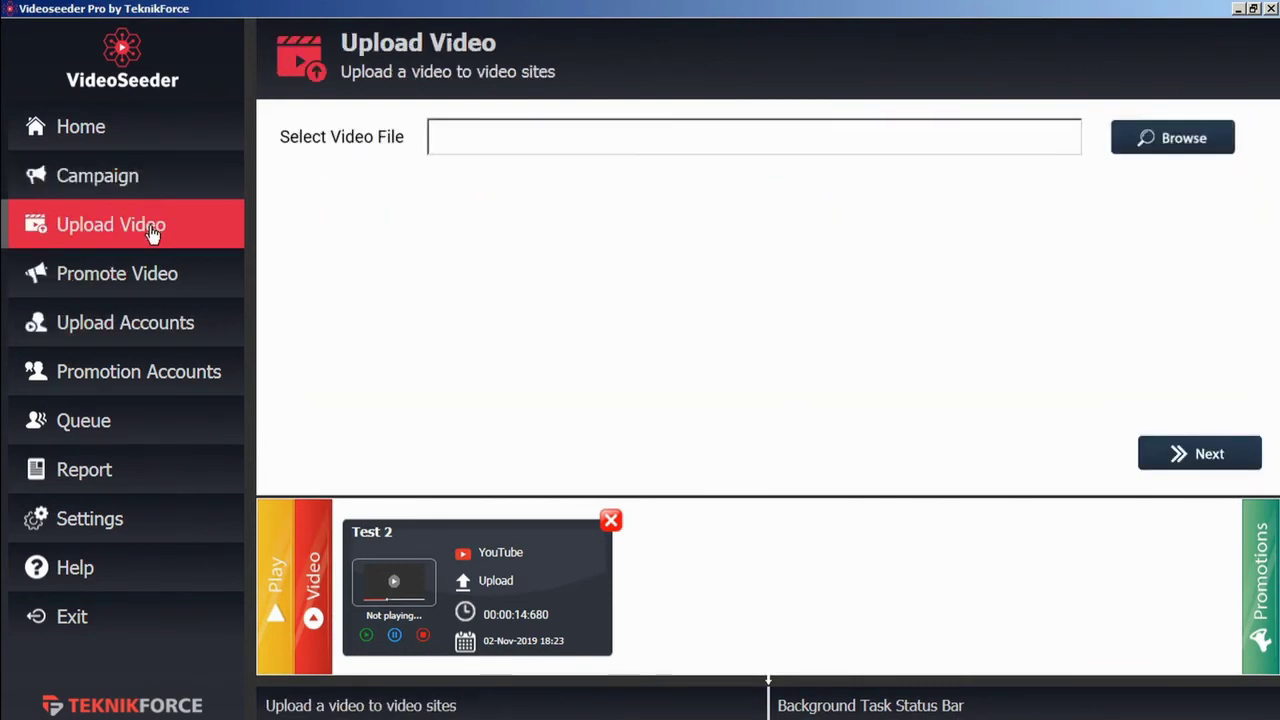
left_click(1165, 143)
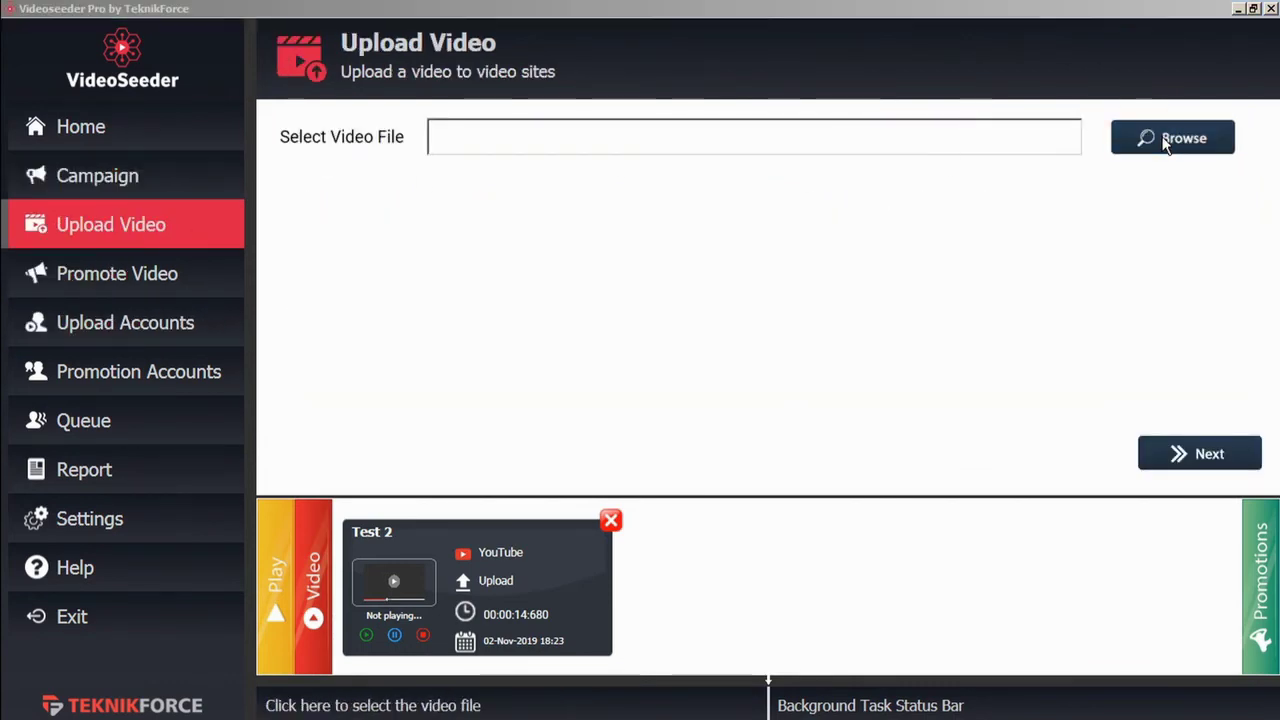
left_click(166, 176)
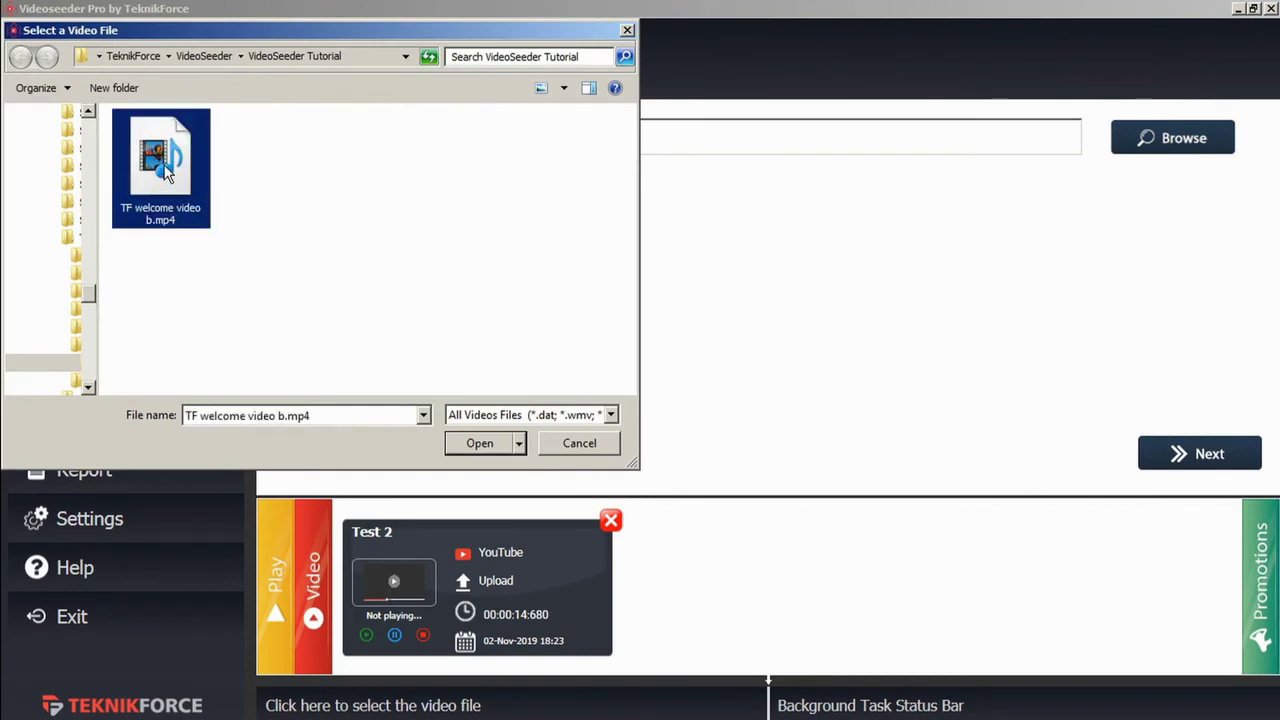
left_click(468, 442)
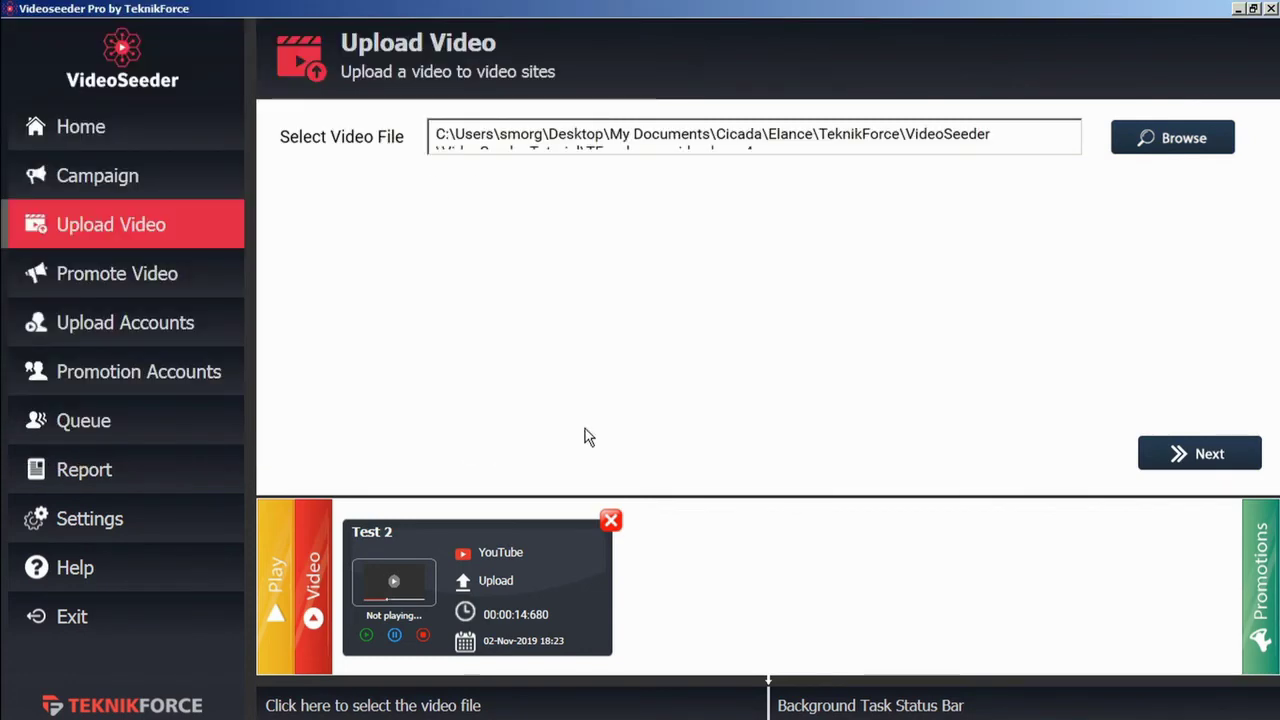
left_click(1185, 453)
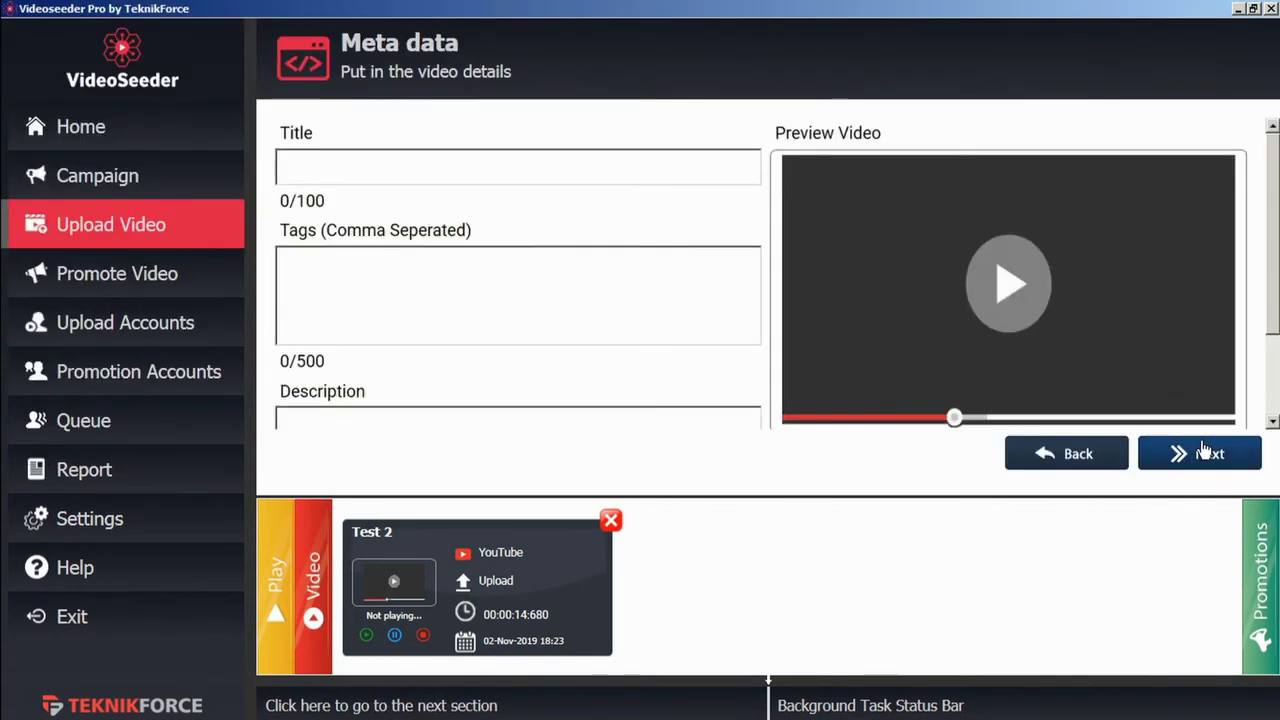
Step: Enter title 'test 3', tag 'test', description 'te', and add VideoPromoVIP as the upload account
type("test 3")
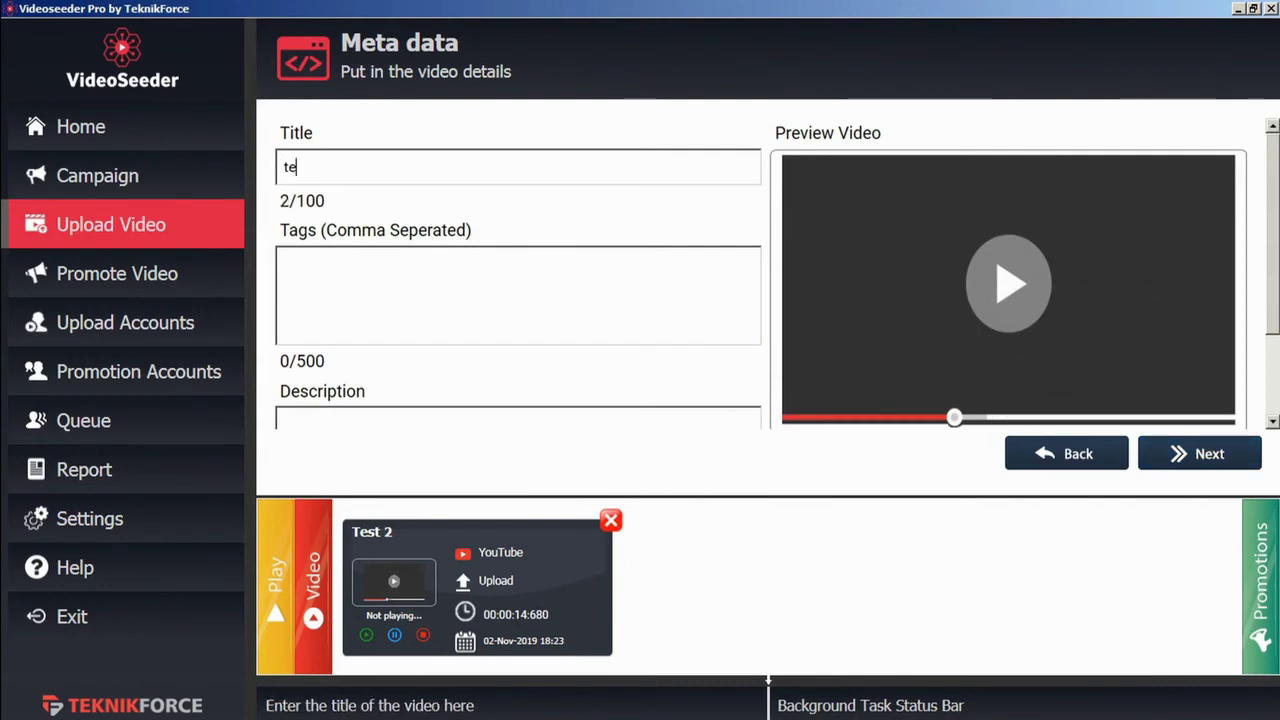
left_click(602, 305)
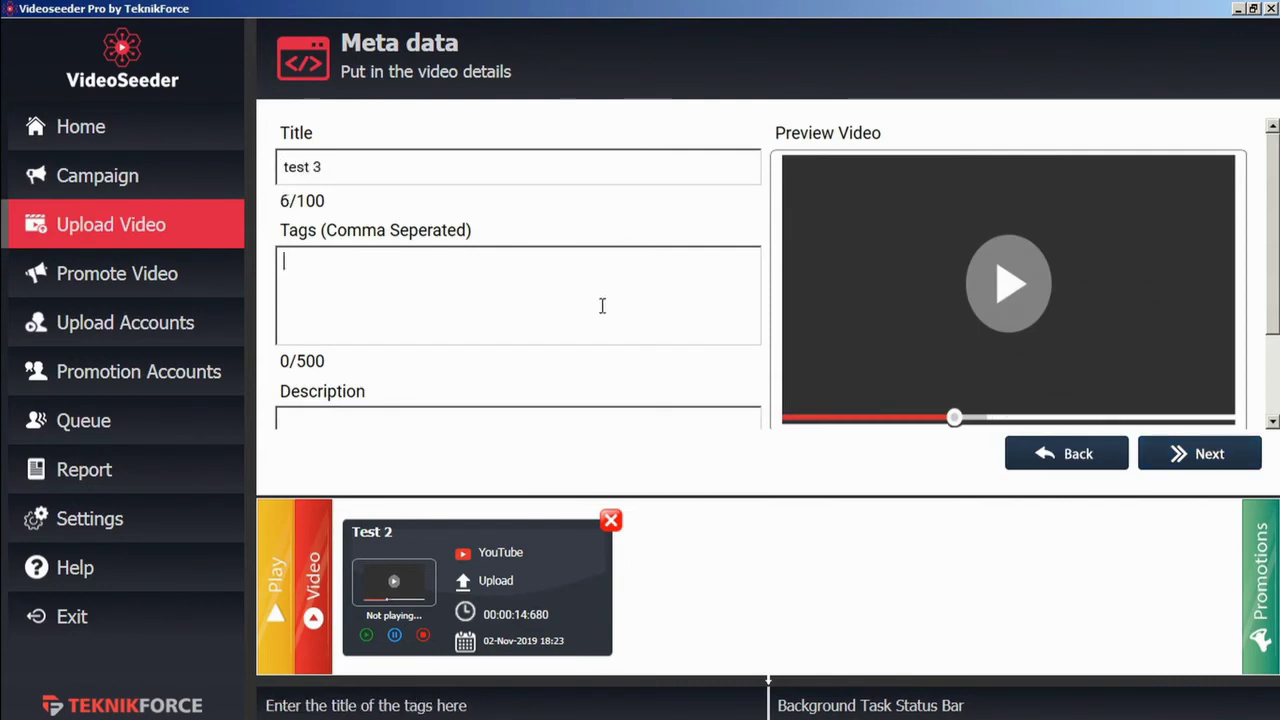
type("test")
left_click(576, 425)
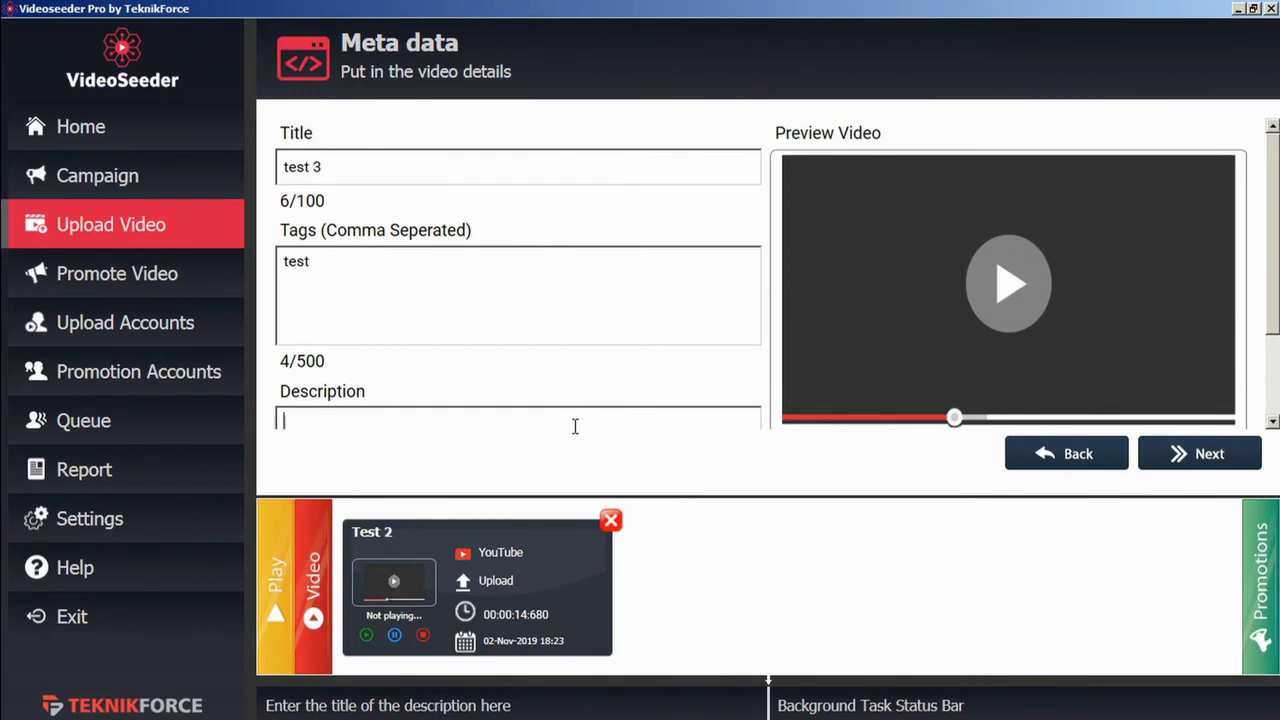
type("test")
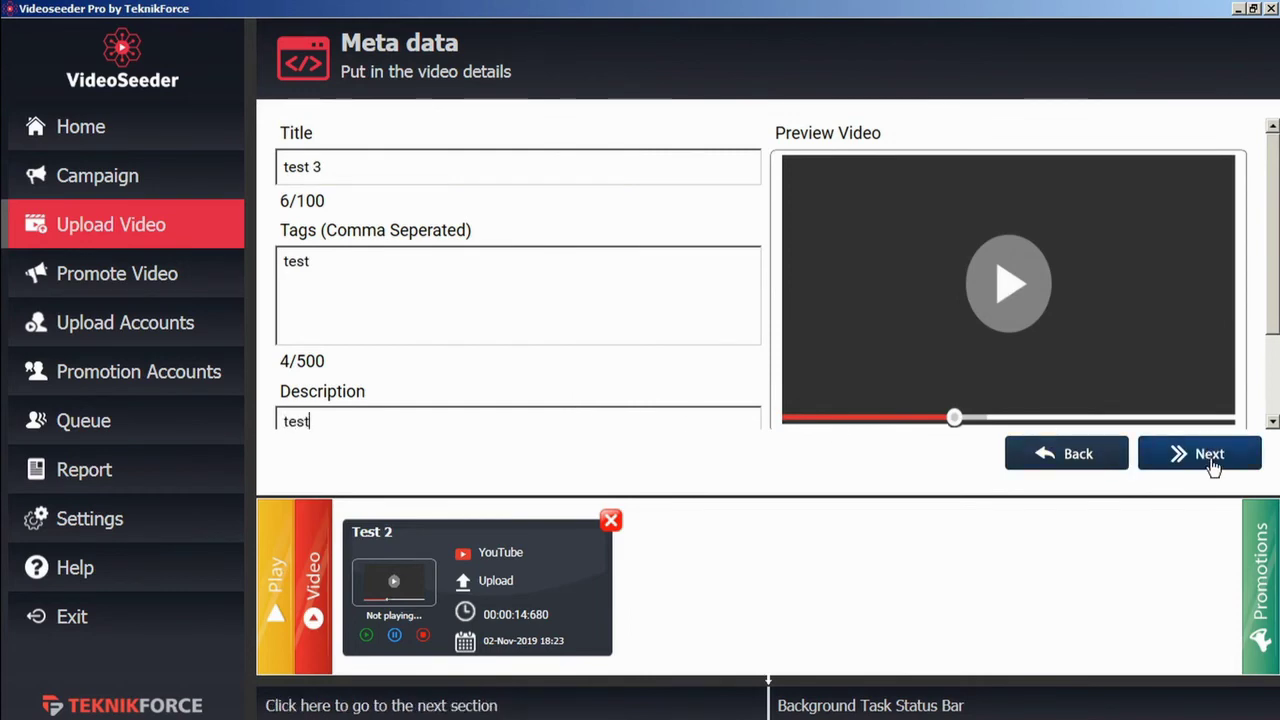
left_click(1210, 462)
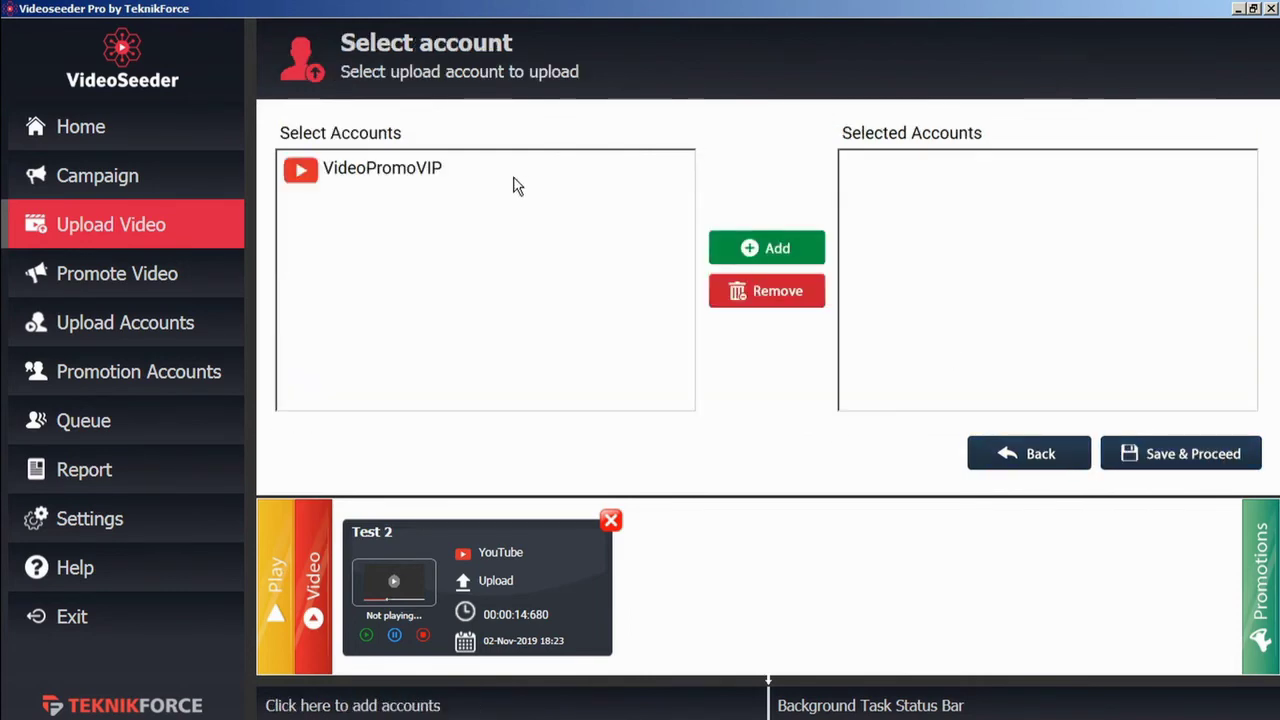
left_click(772, 250)
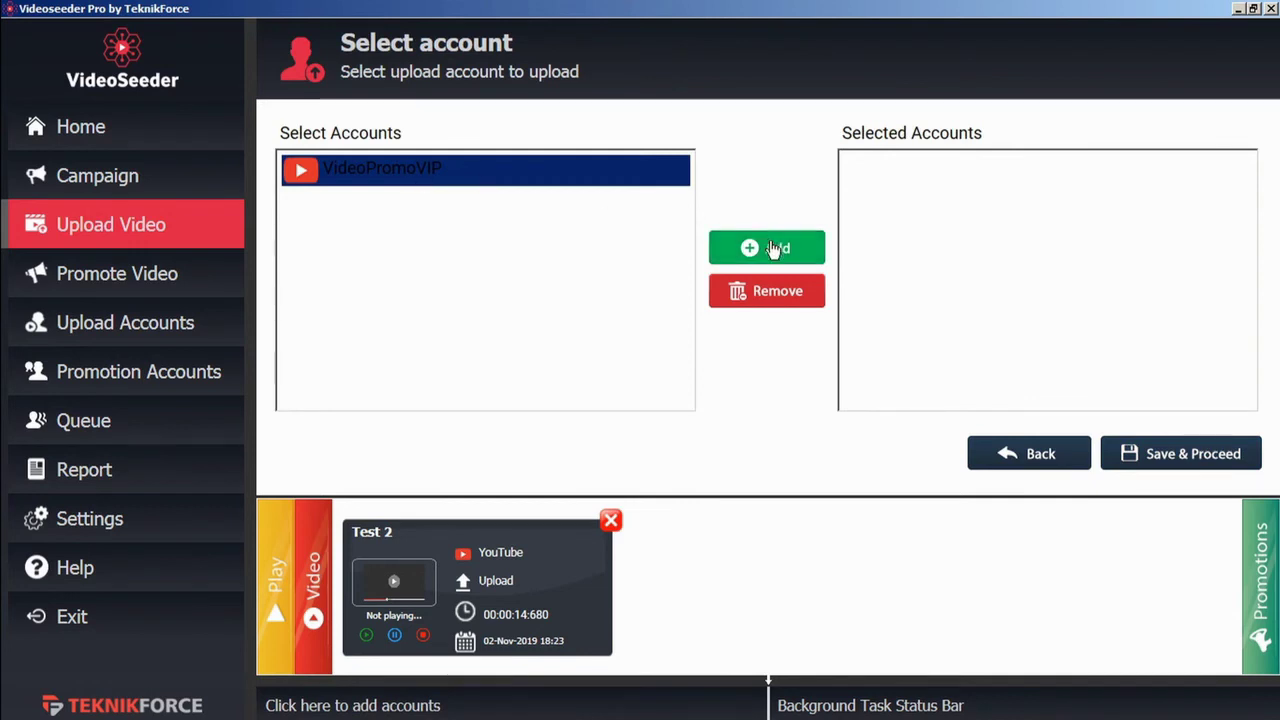
Step: Save and queue the test 3 upload to VideoPromoVIP
left_click(1184, 457)
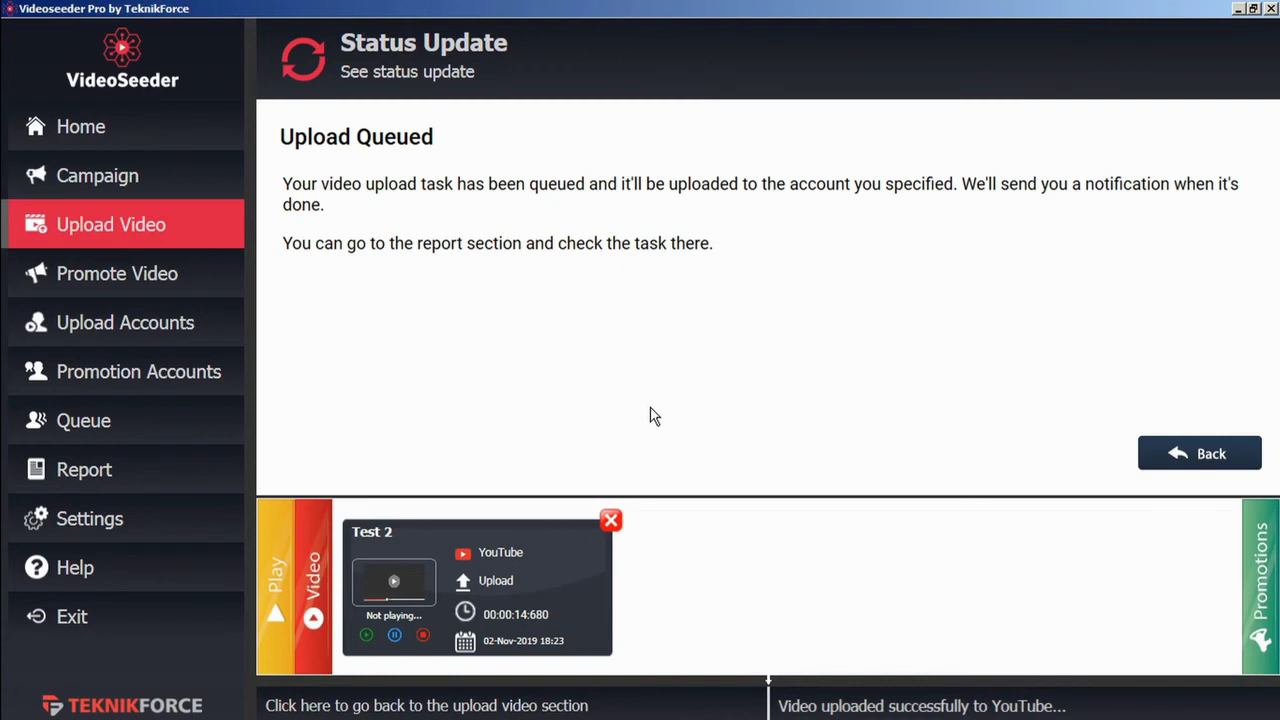
Step: Start a promotion for the pasted youtu.be video link with title 'test' and tag 'test'
left_click(210, 293)
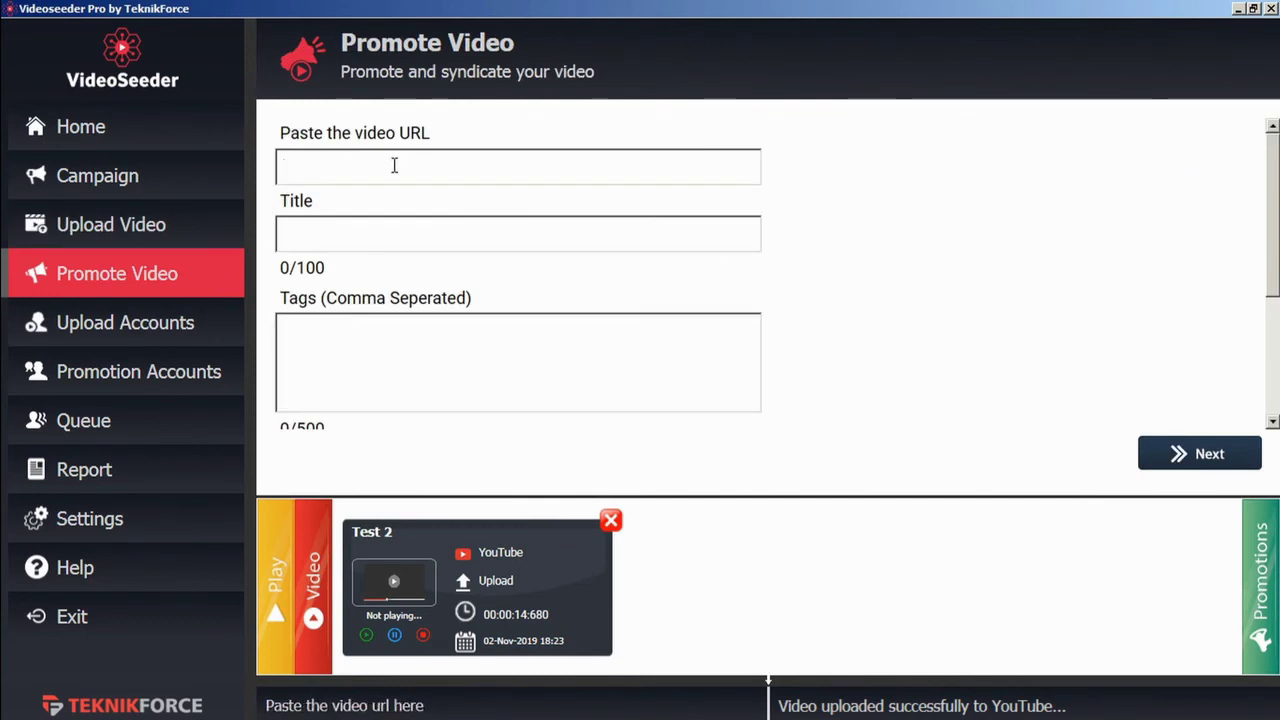
type("https://youtu.be/zPMSkxX-aGU")
type("test")
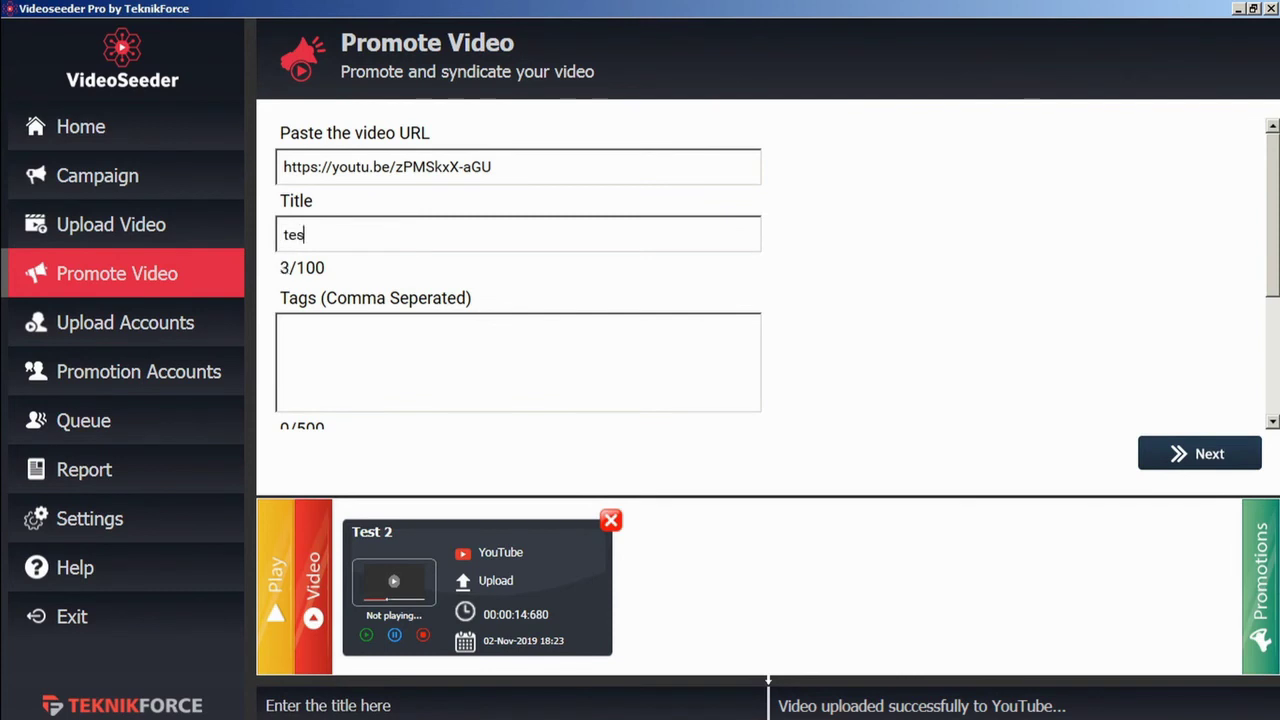
left_click(427, 367)
type("test")
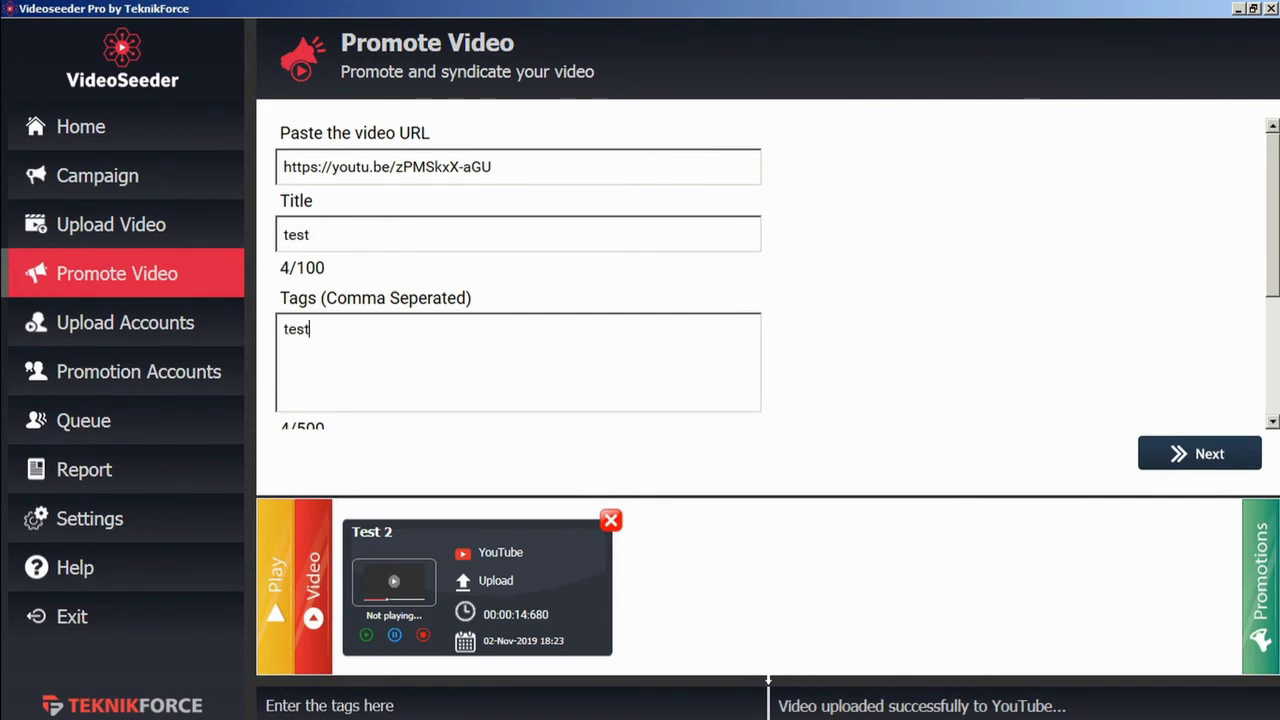
scroll(427, 367, "down", 1)
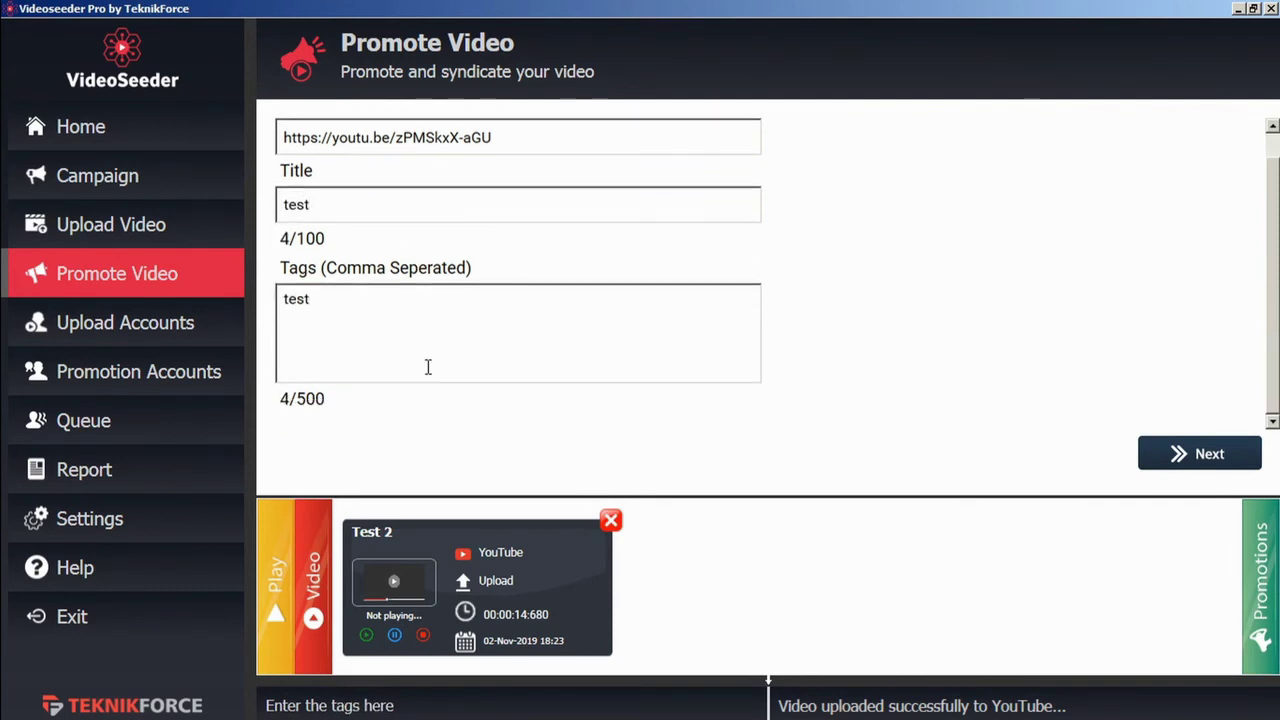
Step: Enter 'short' as the small description and 'med' as the medium description
left_click(1238, 455)
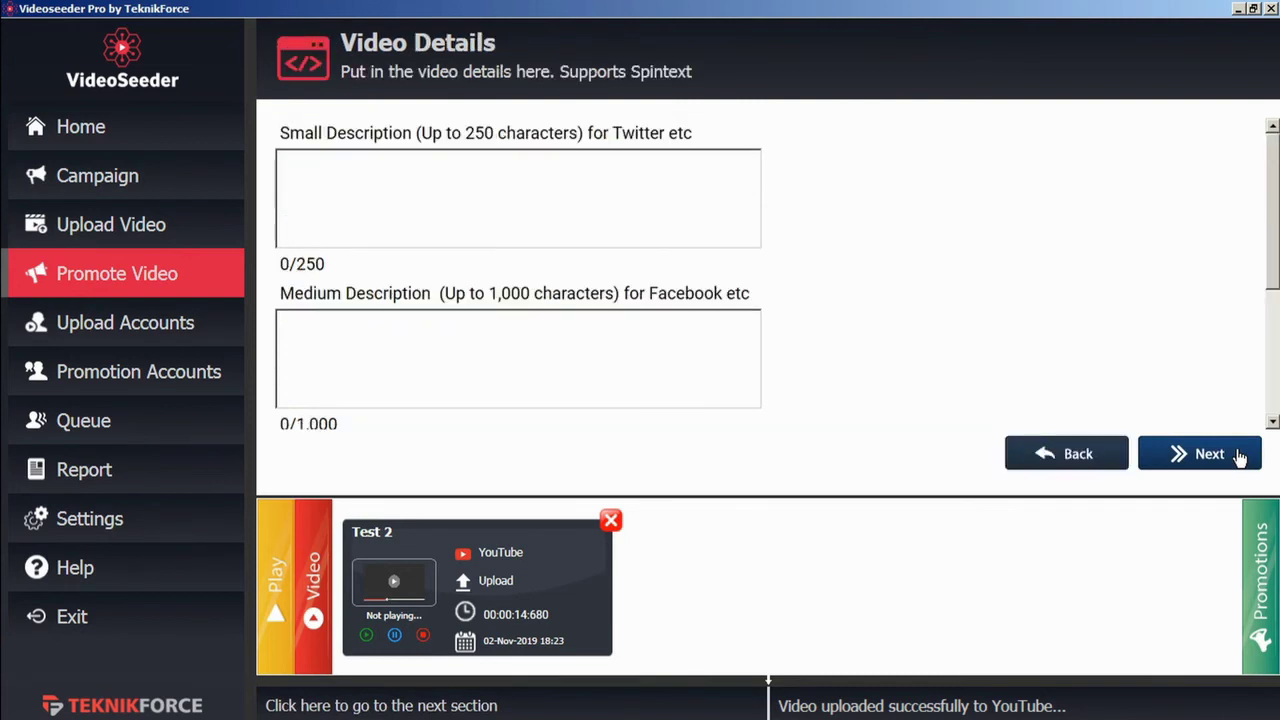
left_click(590, 193)
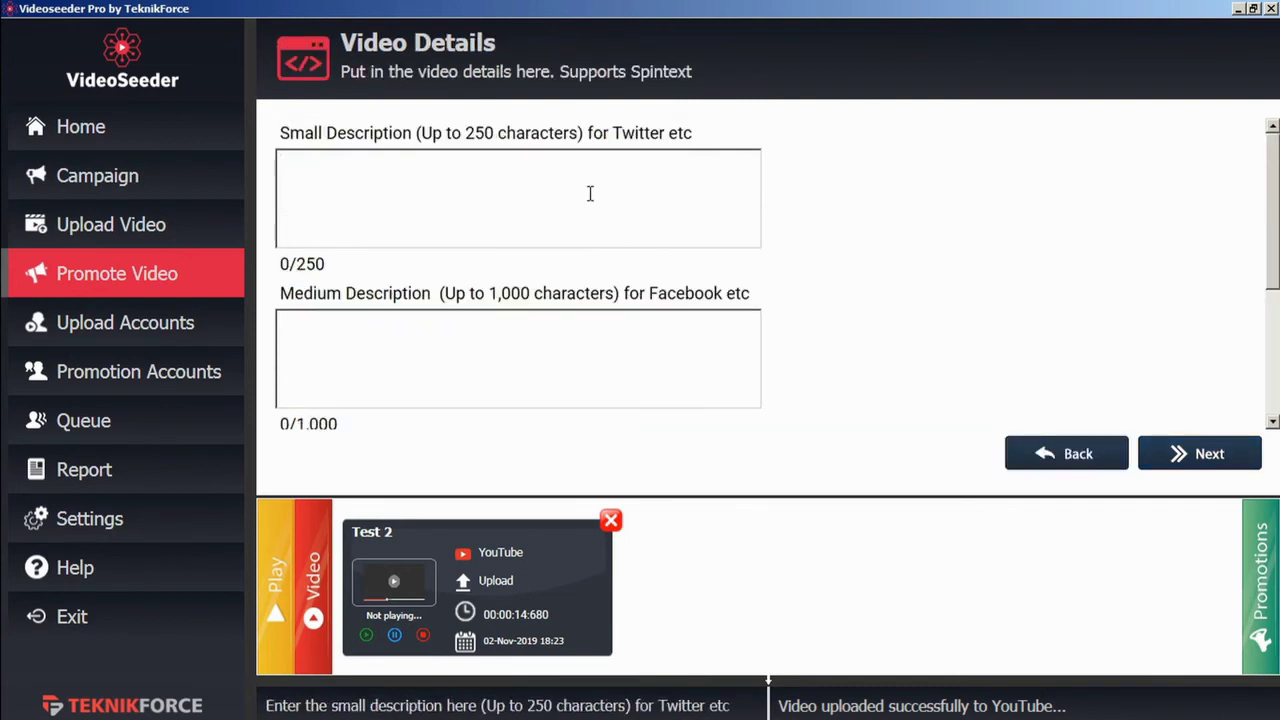
type("short")
left_click(494, 367)
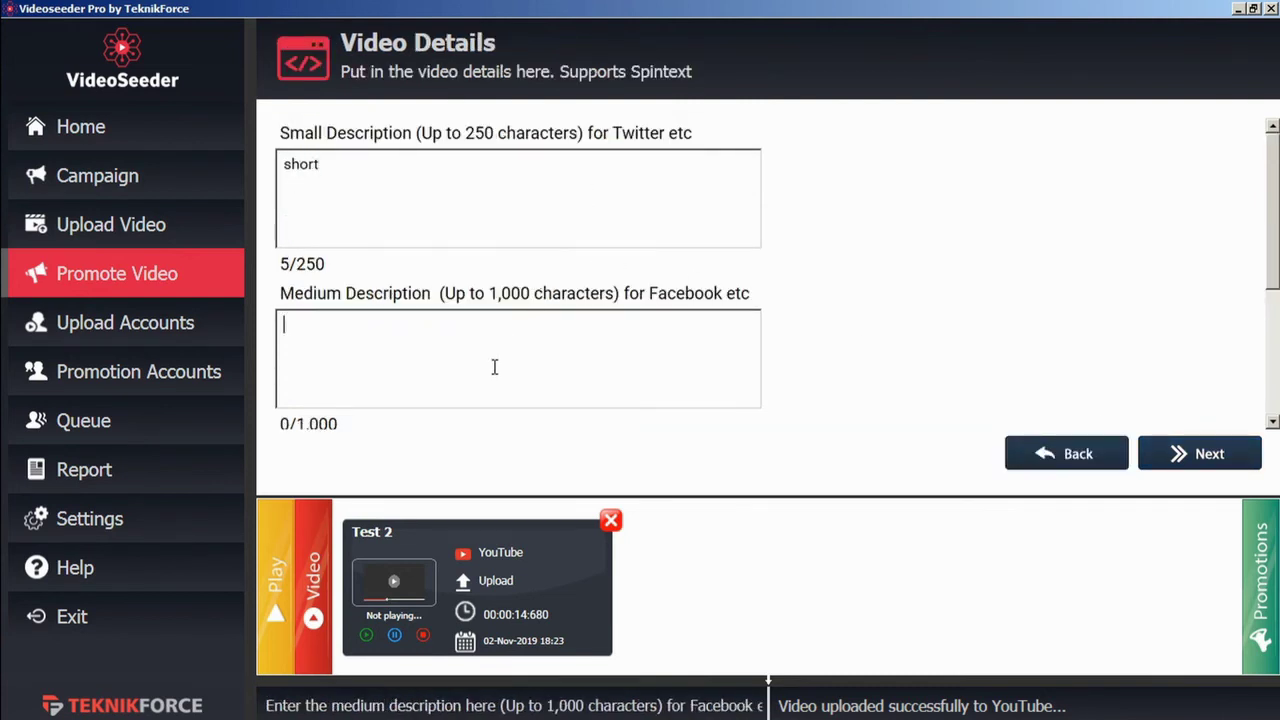
type("med")
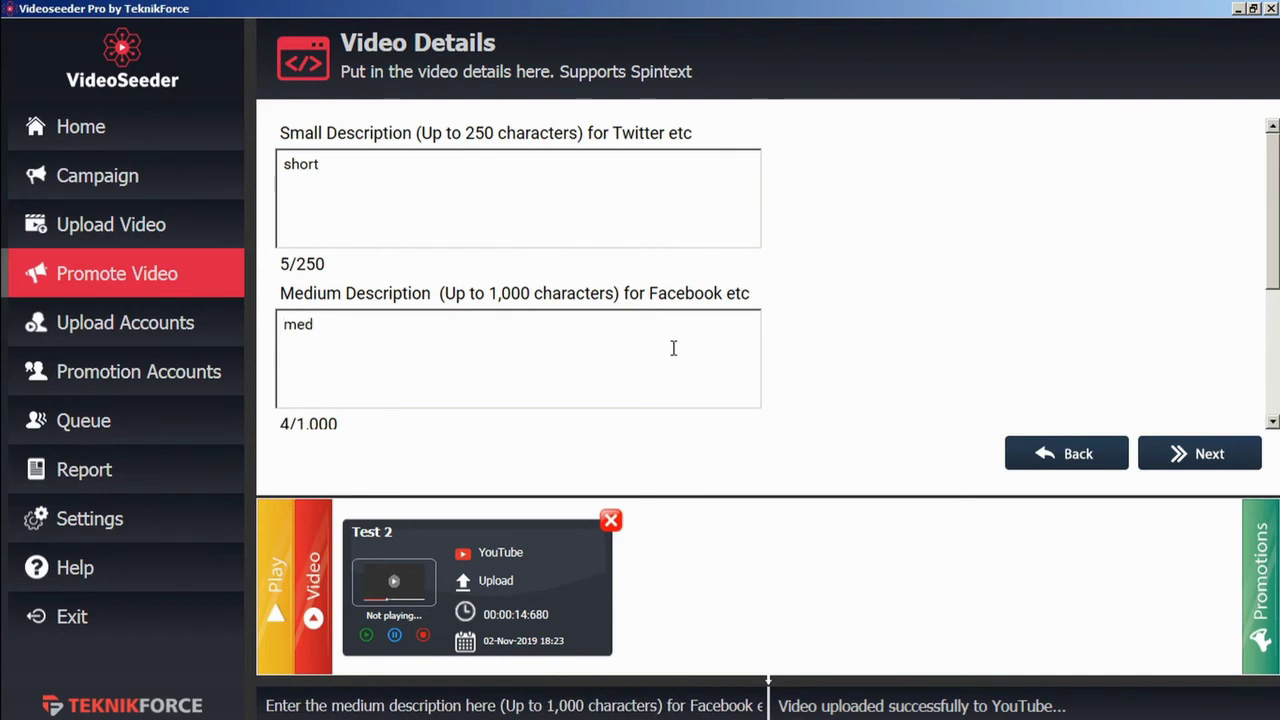
Step: Add the Facebook account Test to the promotion and save it to the queue
left_click(1210, 466)
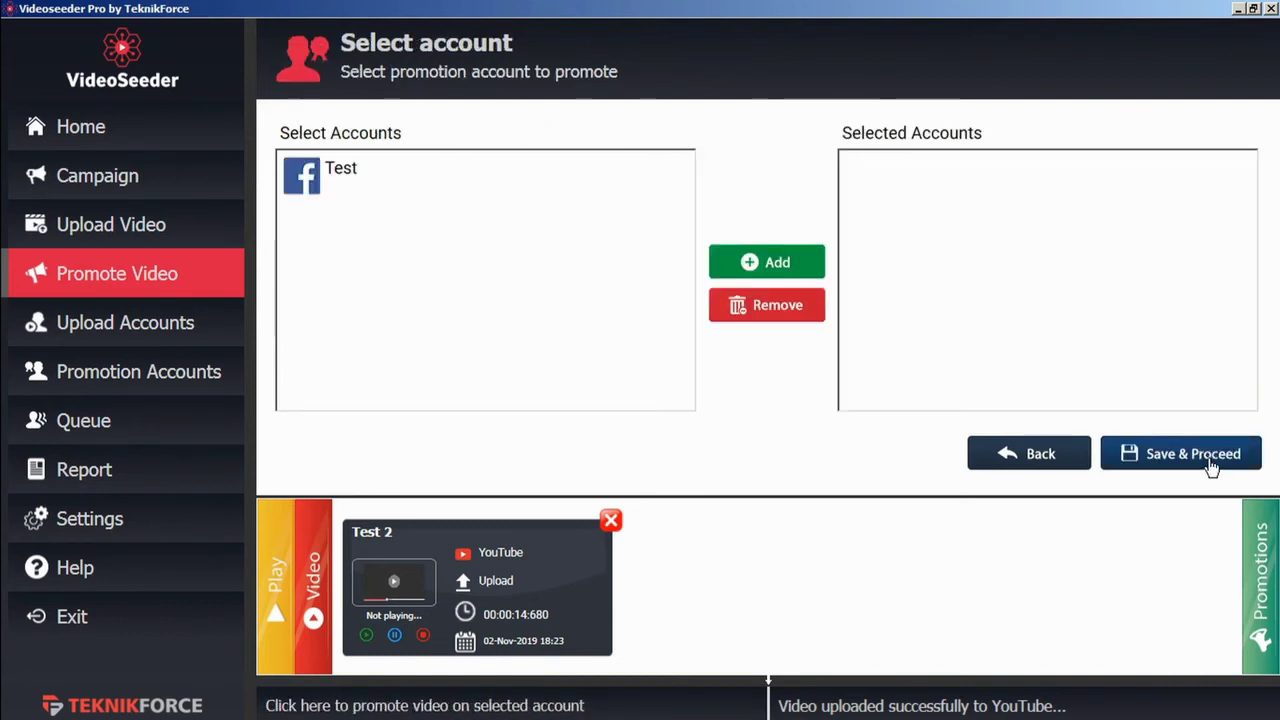
left_click(340, 172)
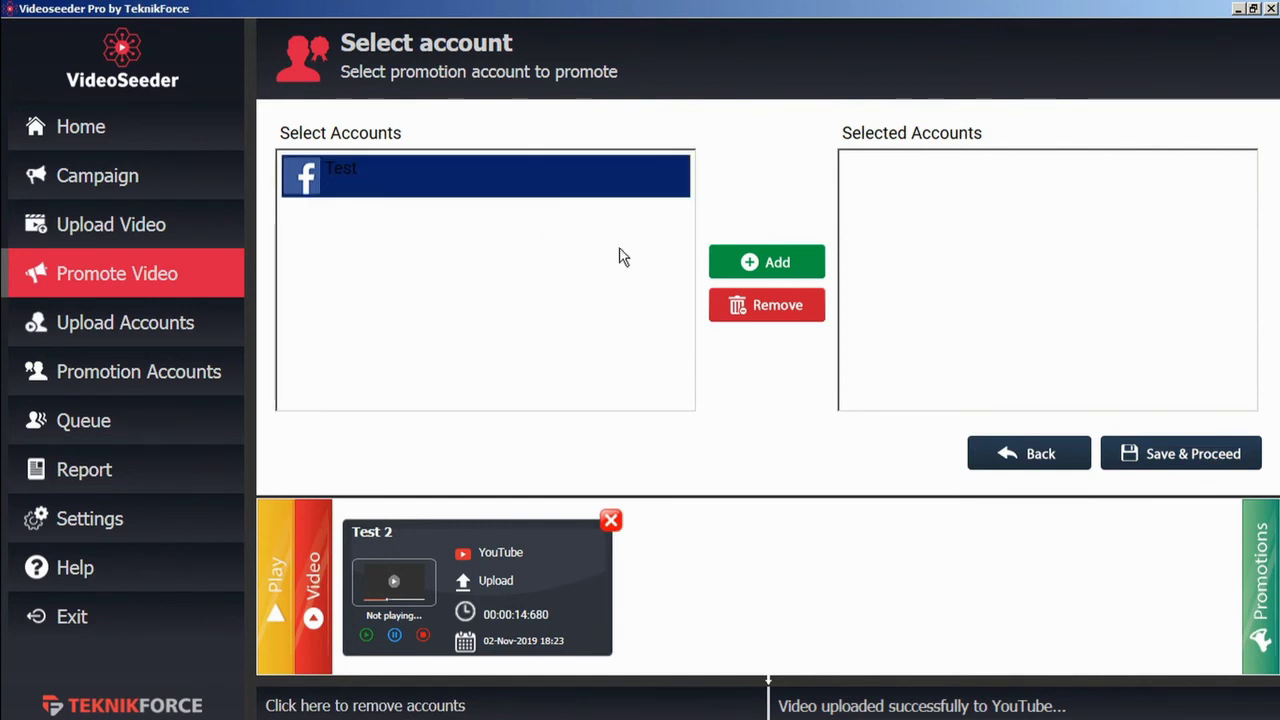
left_click(765, 265)
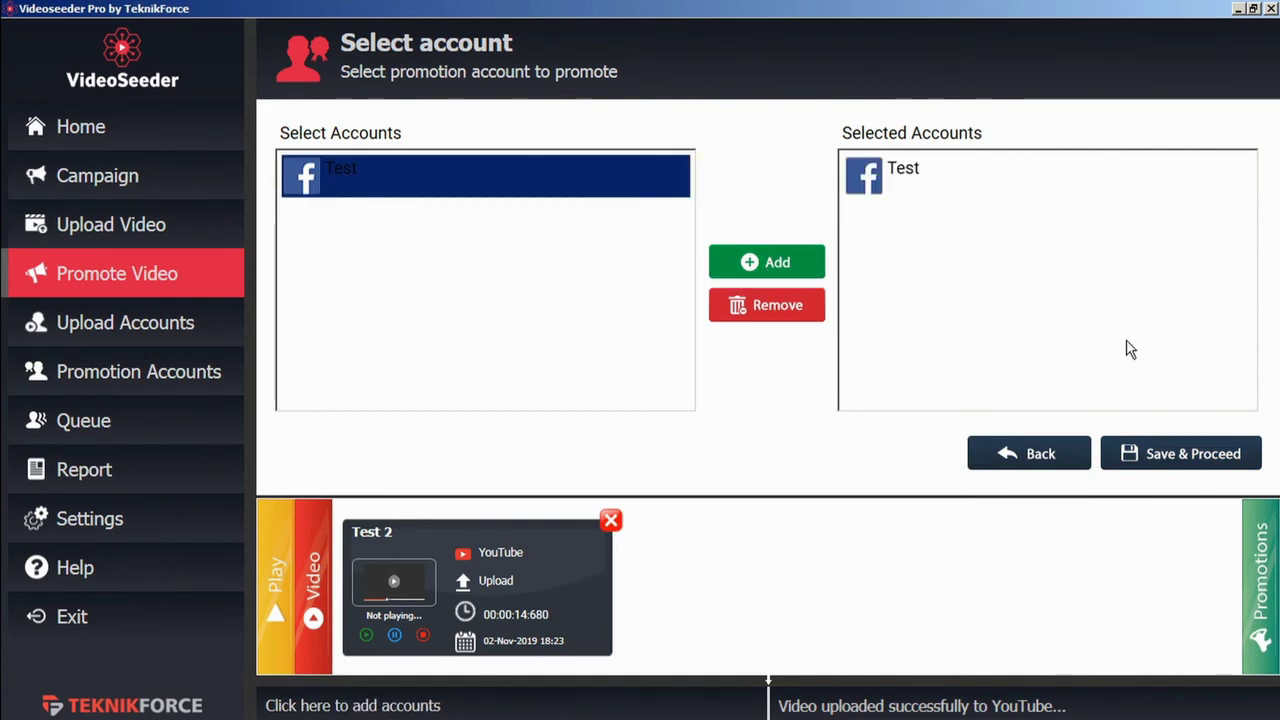
left_click(1176, 459)
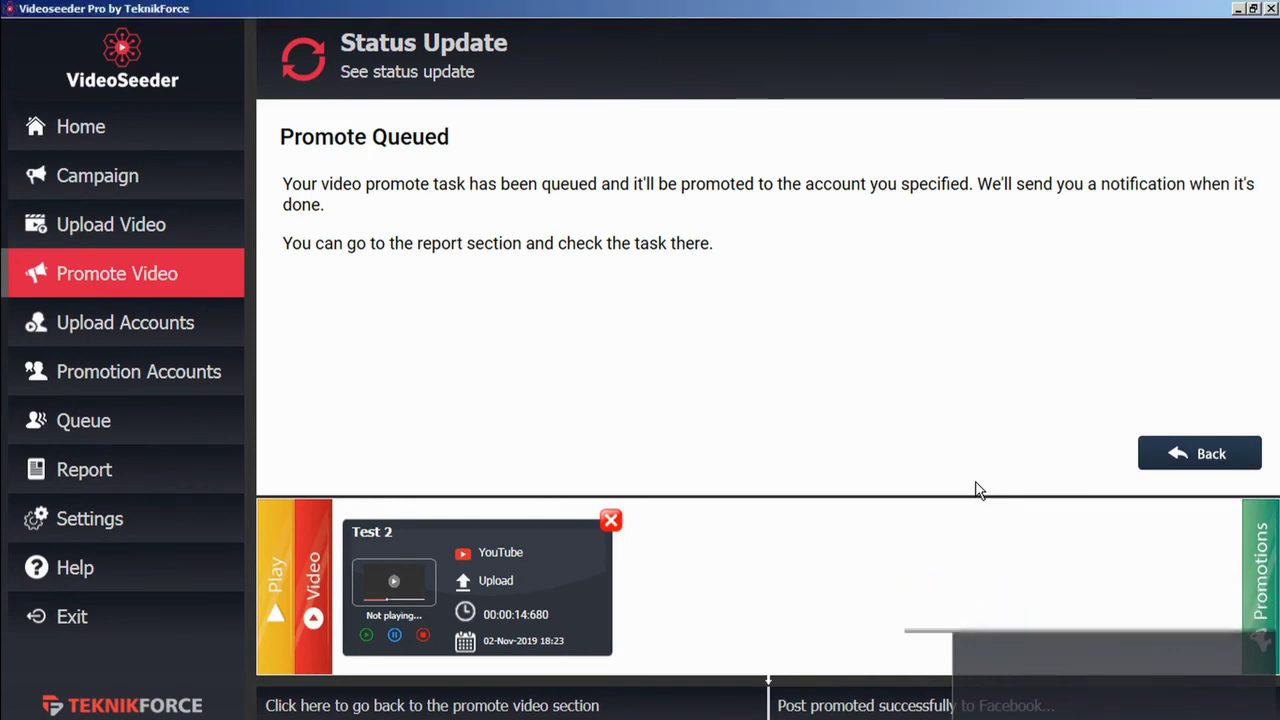
Step: Open the Actions Report, scan its 16 entries, and follow the test demo row's Site link
left_click(188, 476)
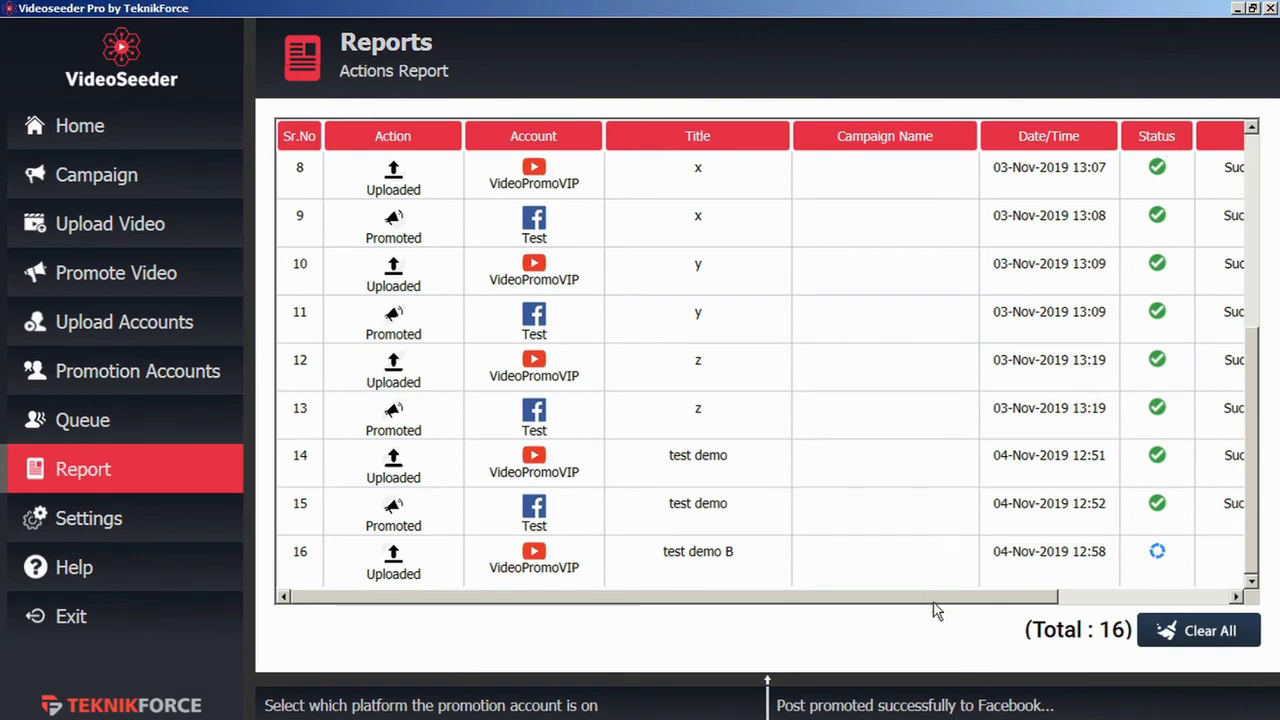
left_click_drag(934, 600, 1160, 604)
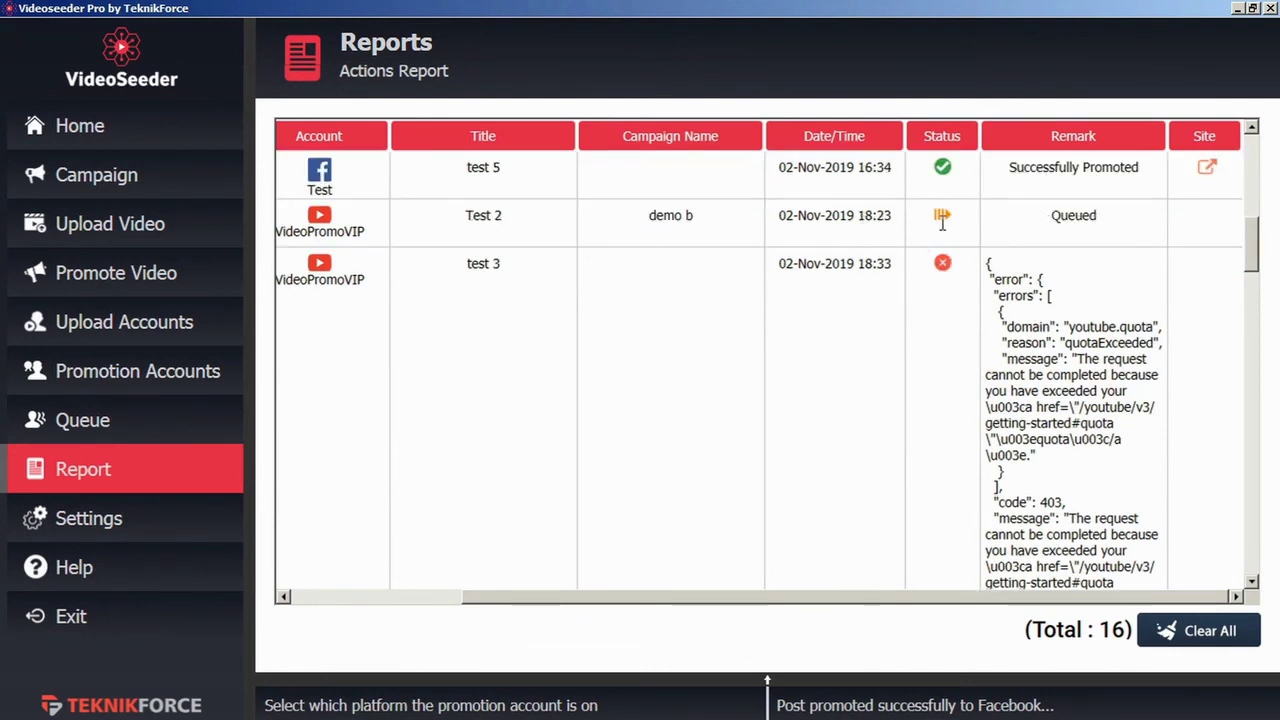
scroll(950, 286, "down", 10)
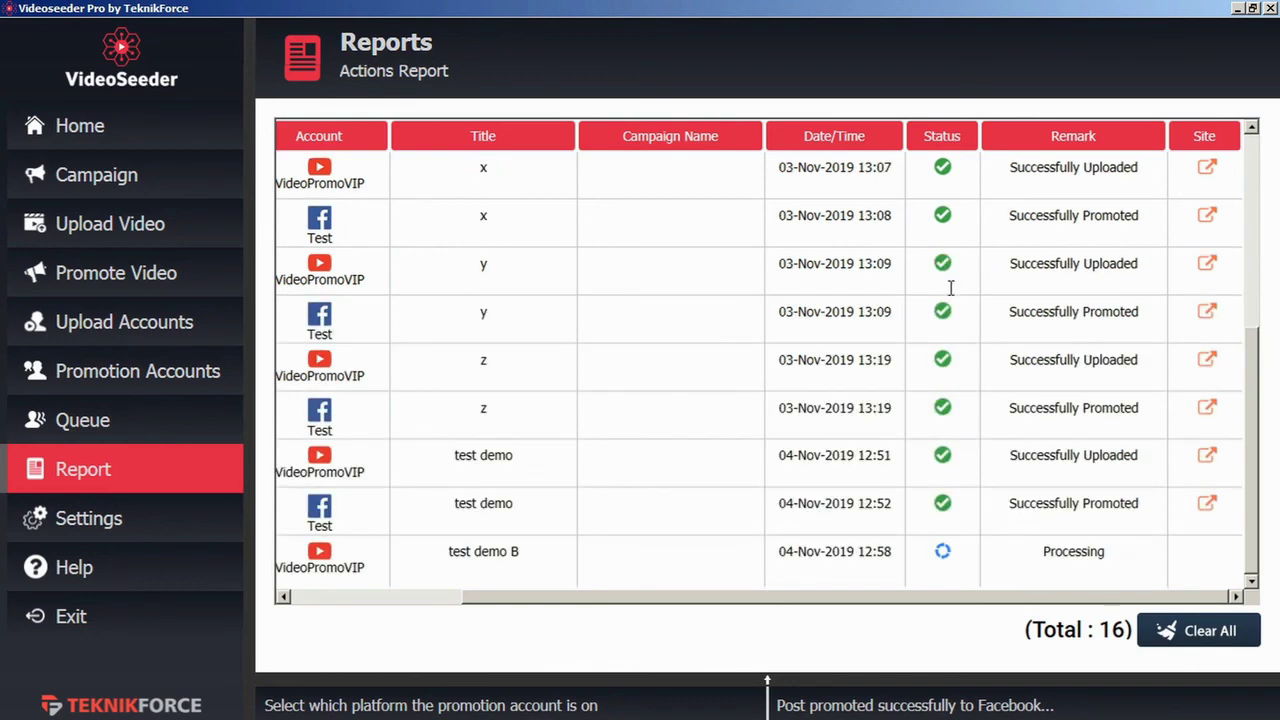
left_click(1207, 505)
Step: Open the uploaded 'test demo' video's YouTube watch page from its report row
left_click(1207, 458)
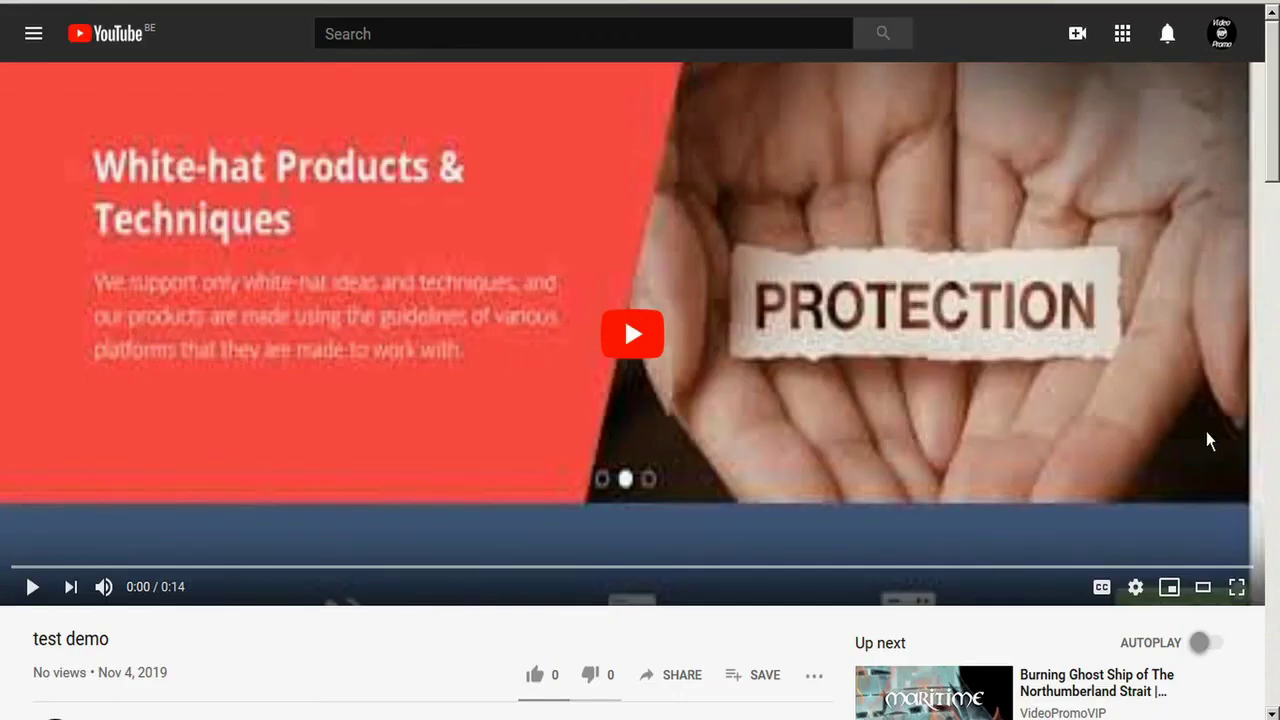